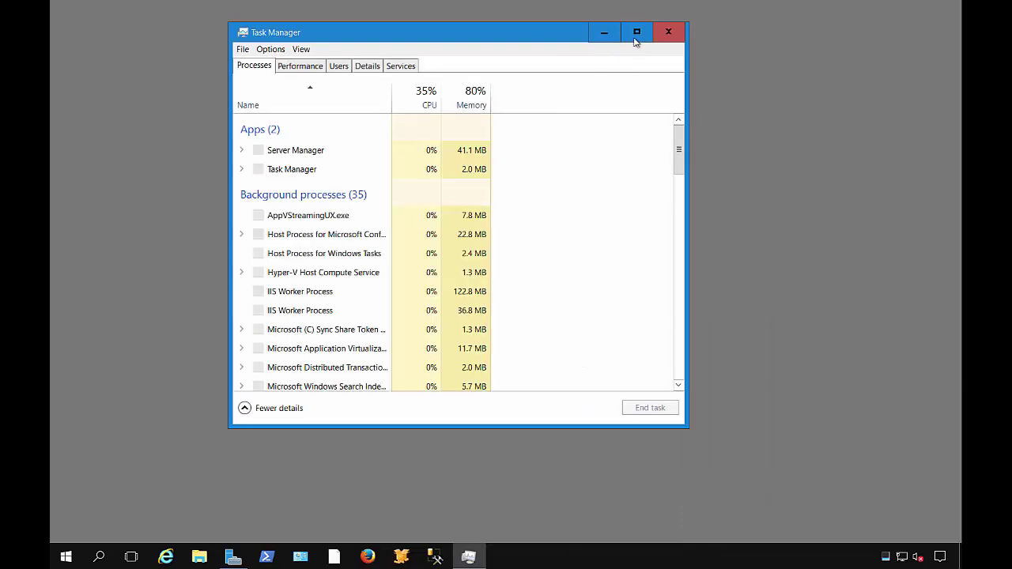
- Maximize the Task Manager window on the Processes tab, leaving the taskbar menu unused
{"action": "left_click", "coordinate": [636, 32]}
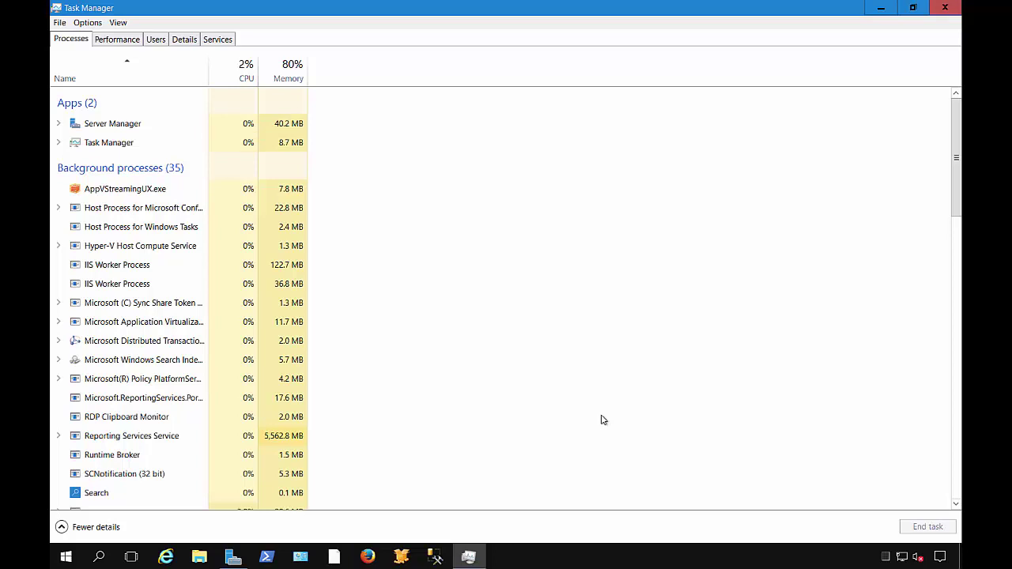
{"action": "right_click", "coordinate": [598, 564]}
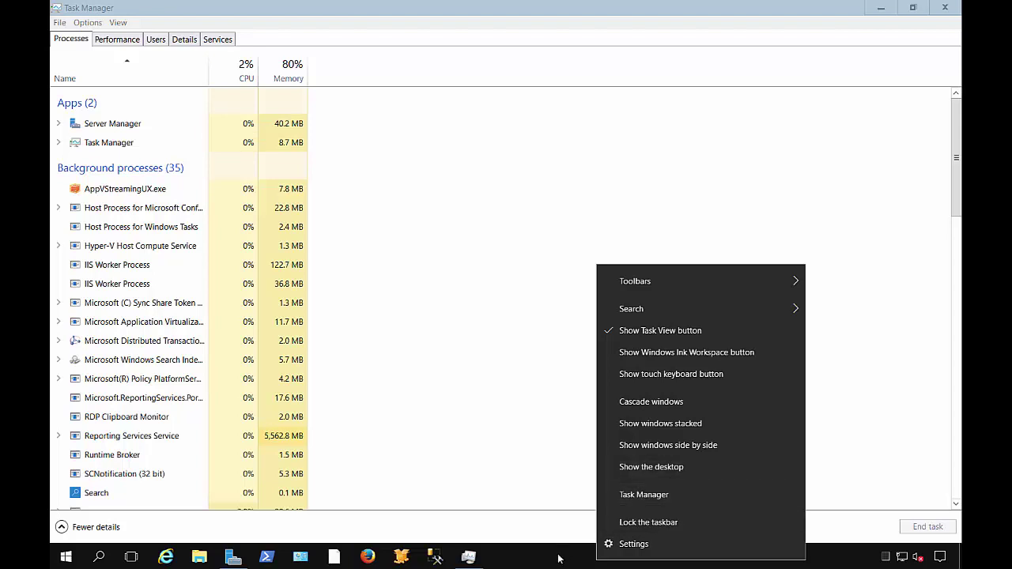
{"action": "left_click", "coordinate": [557, 560]}
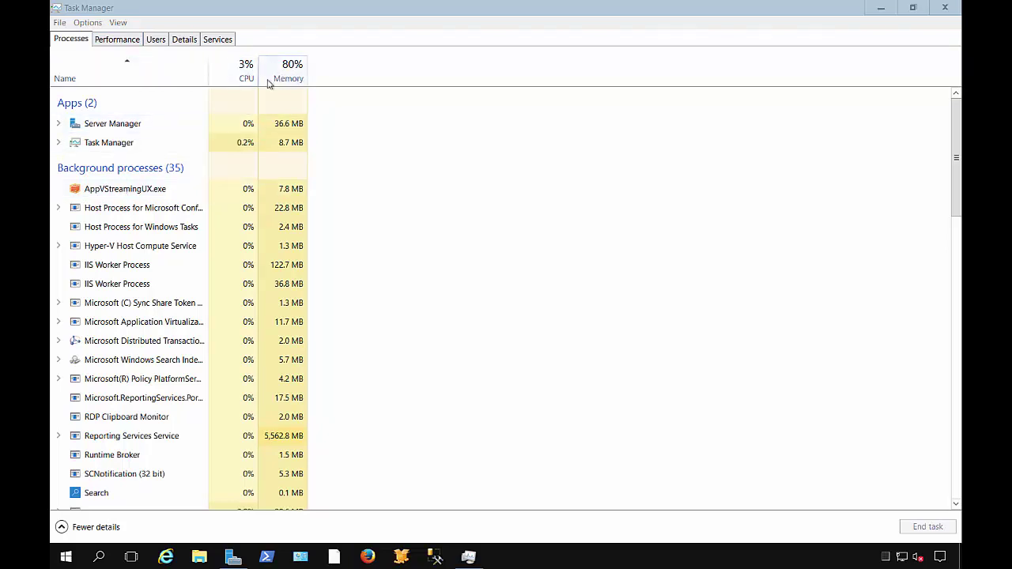
- Add a PID column to the process list, sort it ascending and select Secure System
{"action": "right_click", "coordinate": [202, 71]}
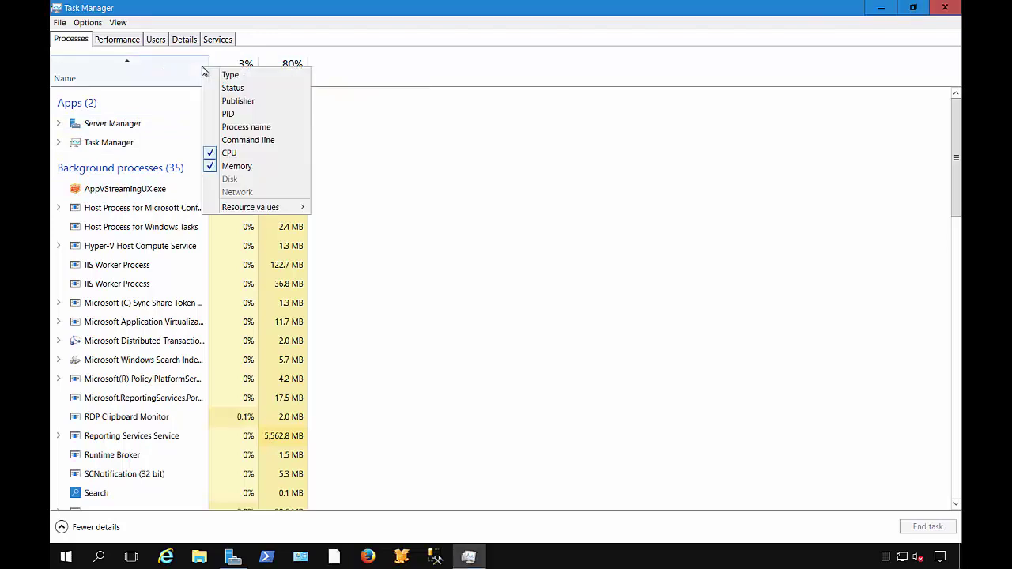
{"action": "left_click", "coordinate": [248, 117]}
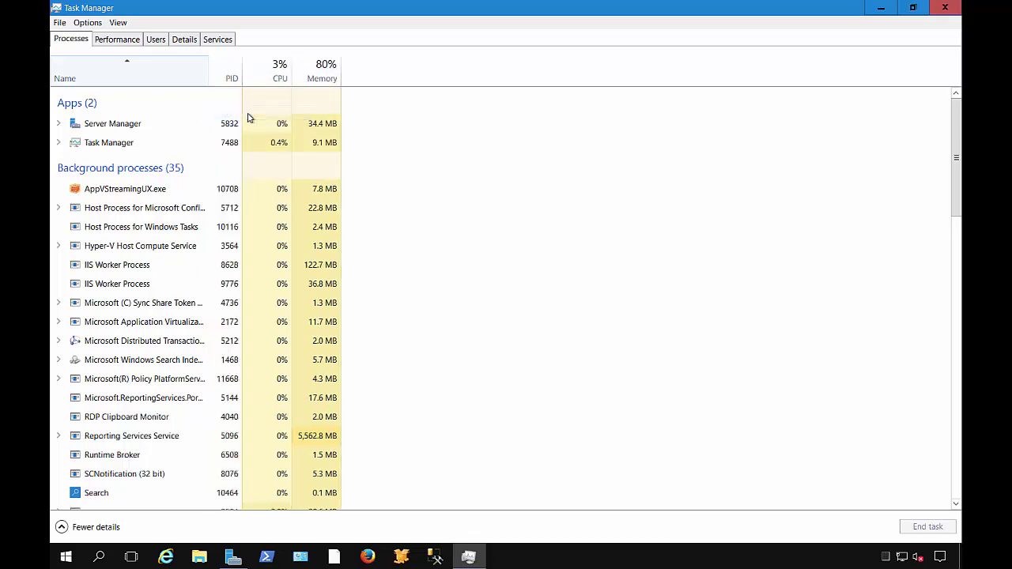
{"action": "left_click", "coordinate": [231, 76]}
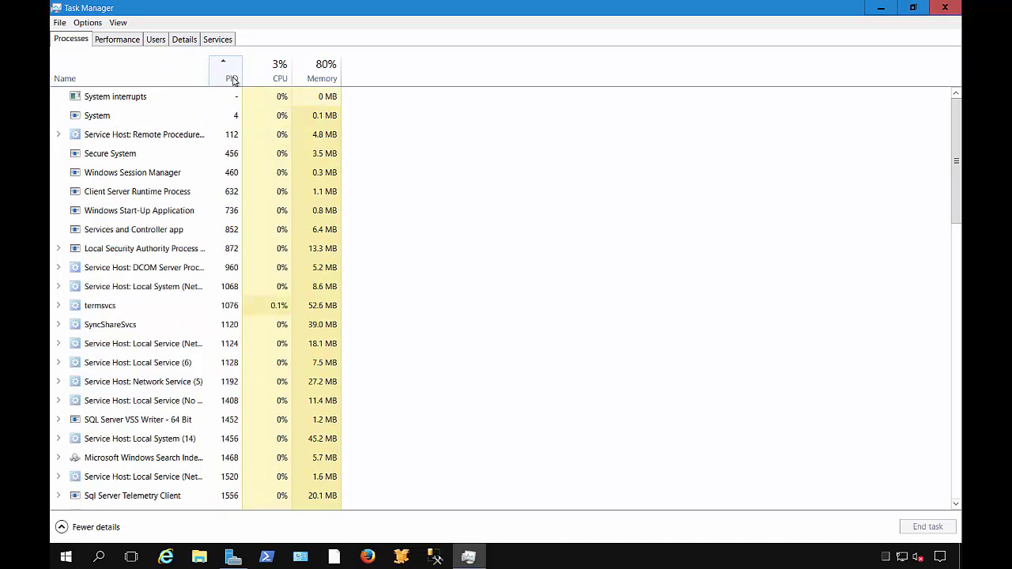
{"action": "left_click", "coordinate": [213, 162]}
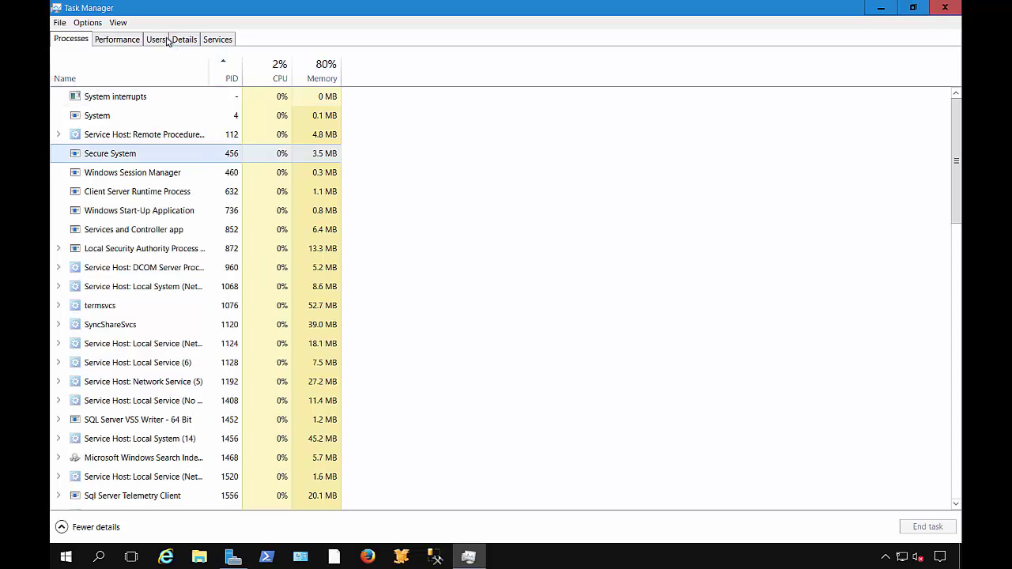
- Glance at the Details and Services tabs, ending on the Performance tab's CPU graph
{"action": "left_click", "coordinate": [190, 39]}
{"action": "left_click", "coordinate": [208, 41]}
{"action": "left_click", "coordinate": [115, 41]}
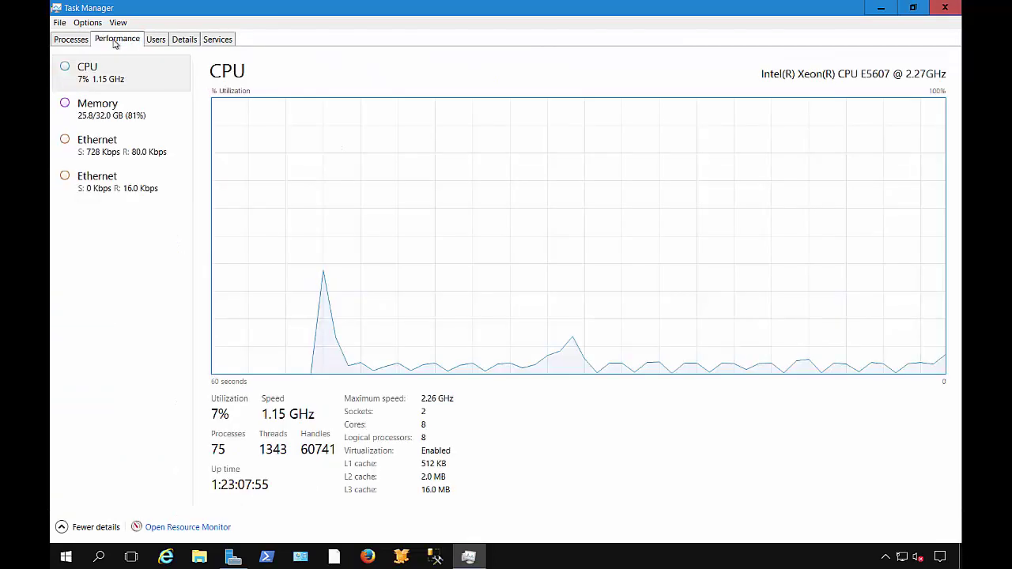
- Back on Processes, expand and collapse Local Security Authority Process to view its five services
{"action": "left_click", "coordinate": [73, 40]}
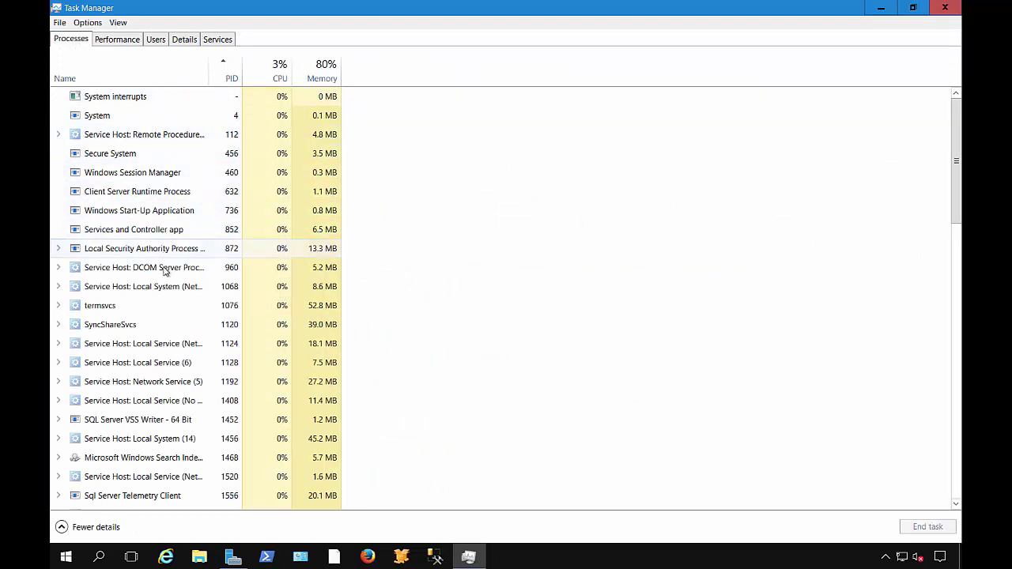
{"action": "left_click", "coordinate": [58, 249]}
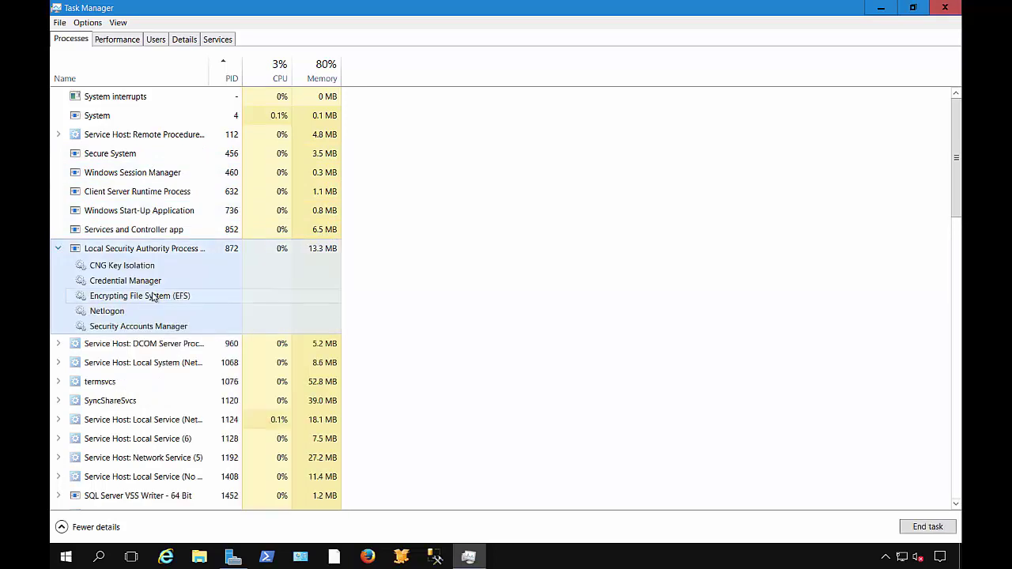
{"action": "left_click", "coordinate": [58, 249]}
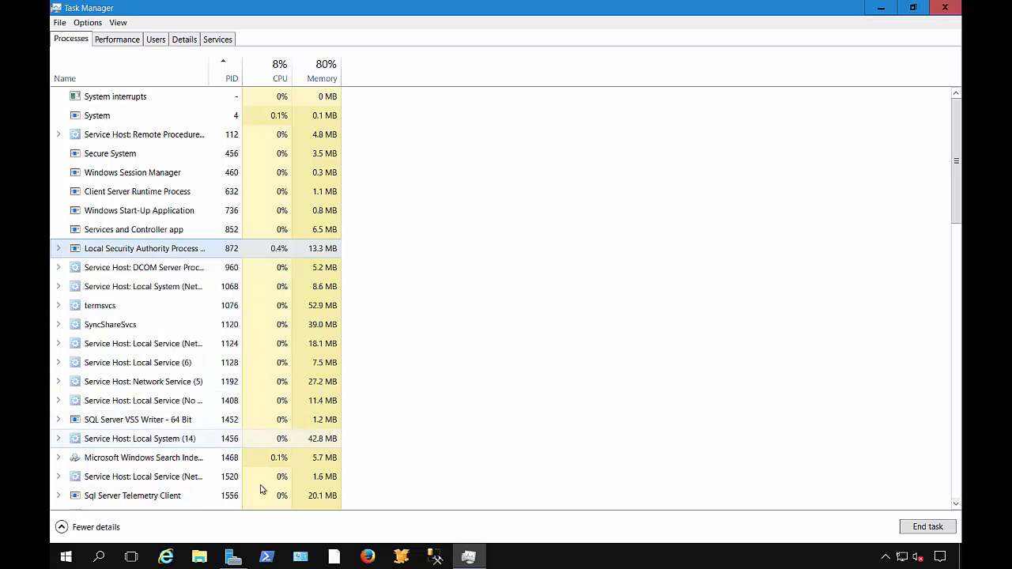
{"action": "left_click", "coordinate": [67, 557]}
- Launch Notepad through the Run dialog from the Start quick-link menu
{"action": "right_click", "coordinate": [69, 544]}
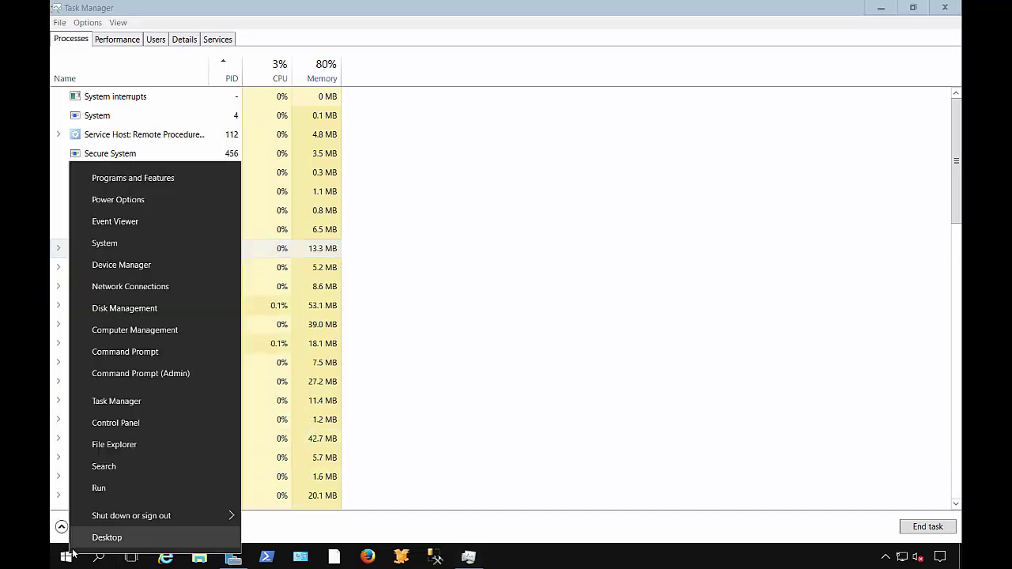
{"action": "left_click", "coordinate": [109, 488]}
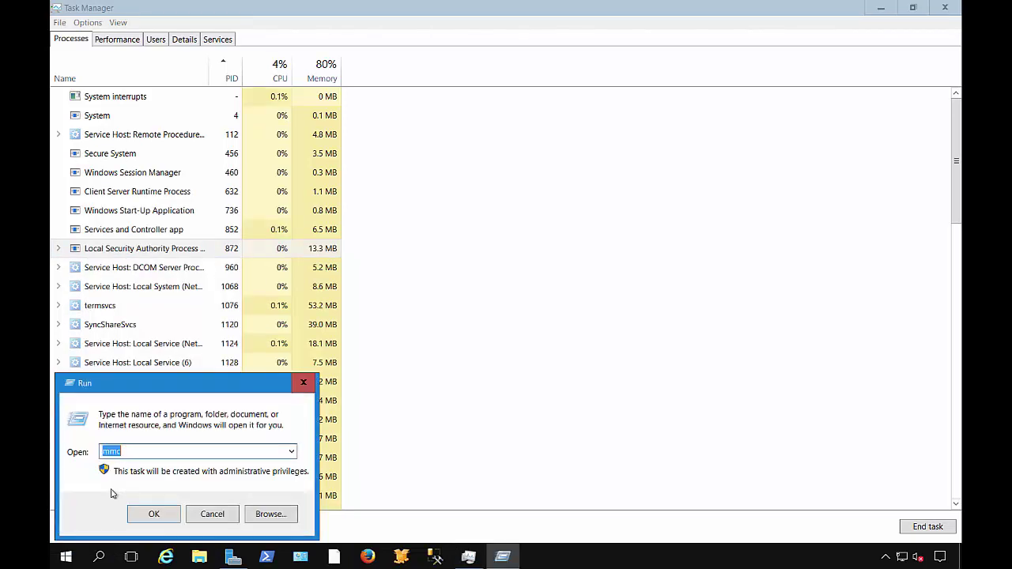
{"action": "type", "text": "notepad"}
{"action": "key", "text": "Return"}
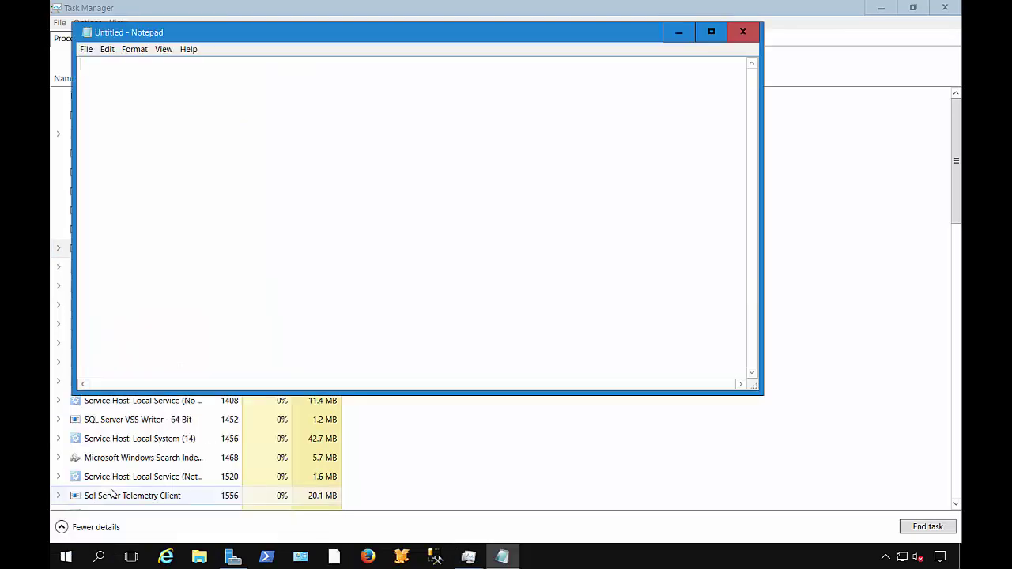
- Minimize Notepad, sort processes by name, and end the Notepad task in Task Manager
{"action": "left_click", "coordinate": [679, 35]}
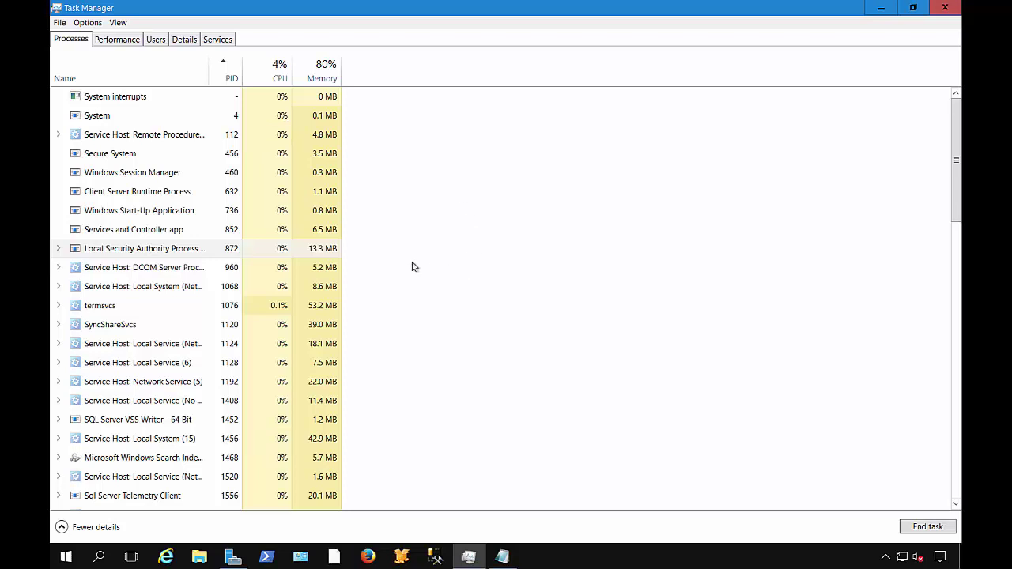
{"action": "left_click", "coordinate": [117, 80]}
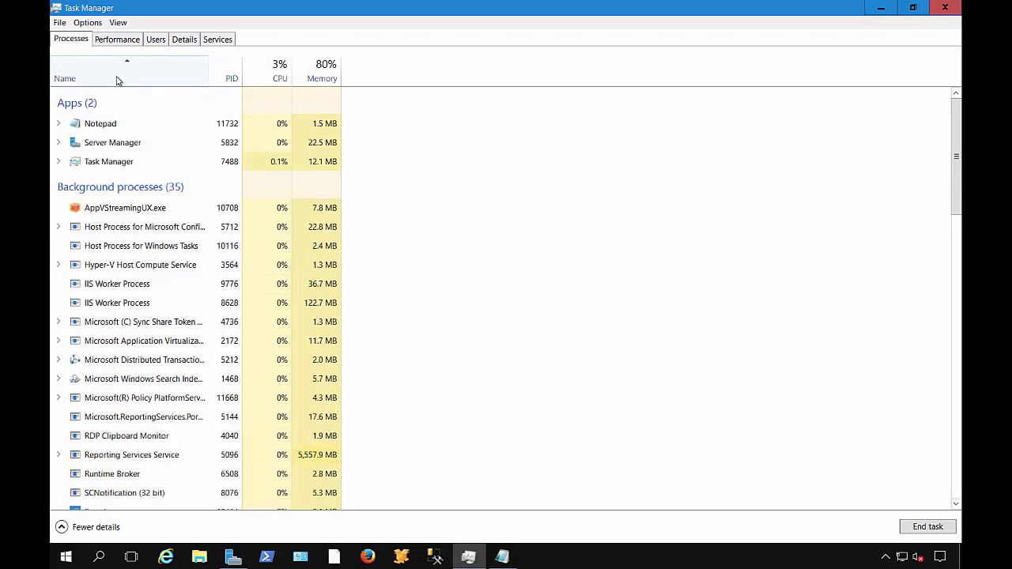
{"action": "right_click", "coordinate": [110, 127]}
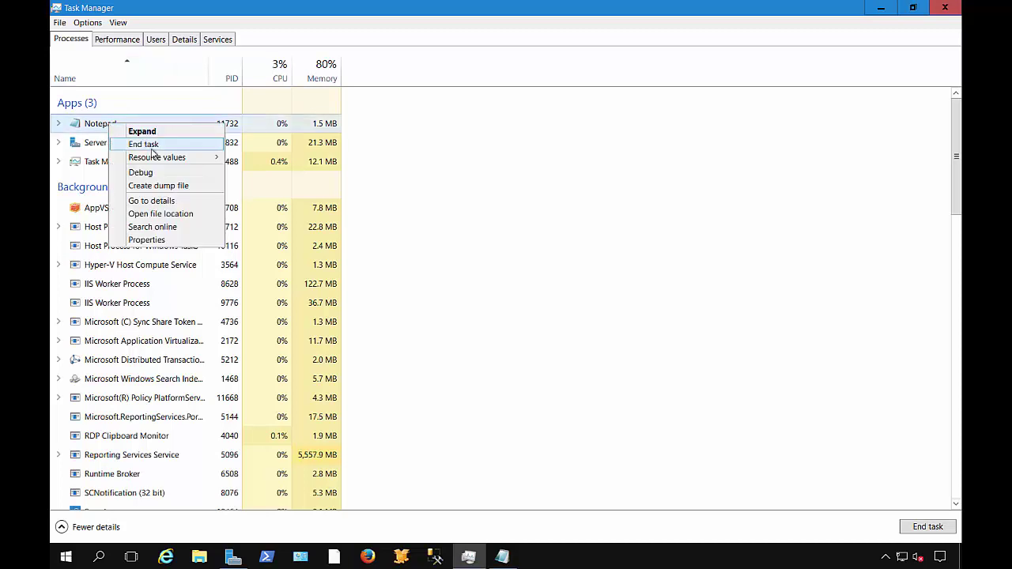
{"action": "left_click", "coordinate": [143, 144]}
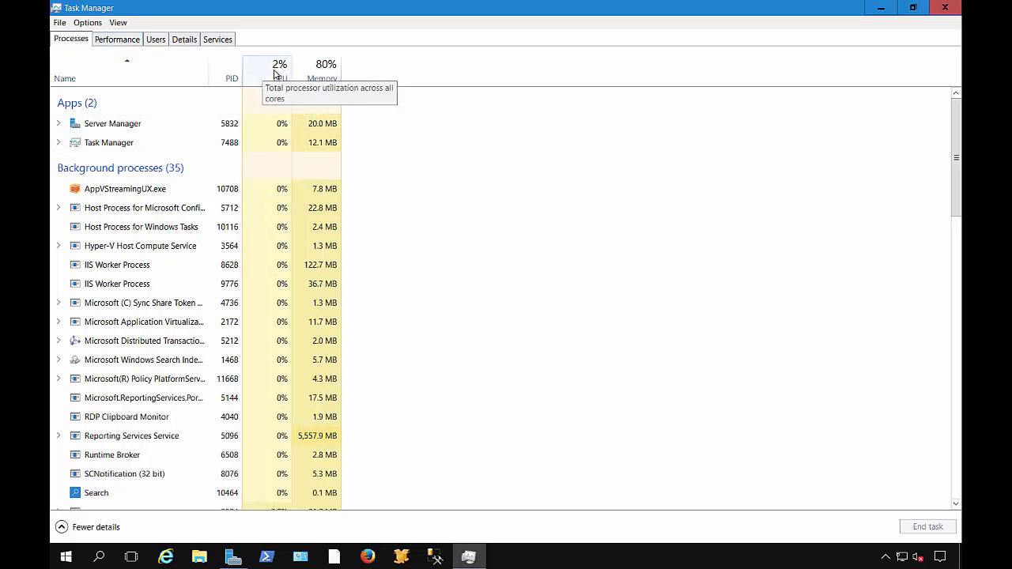
- Sort by Memory largest first and widen the Memory column to show 18,133.4 MB fully
{"action": "left_click", "coordinate": [275, 75]}
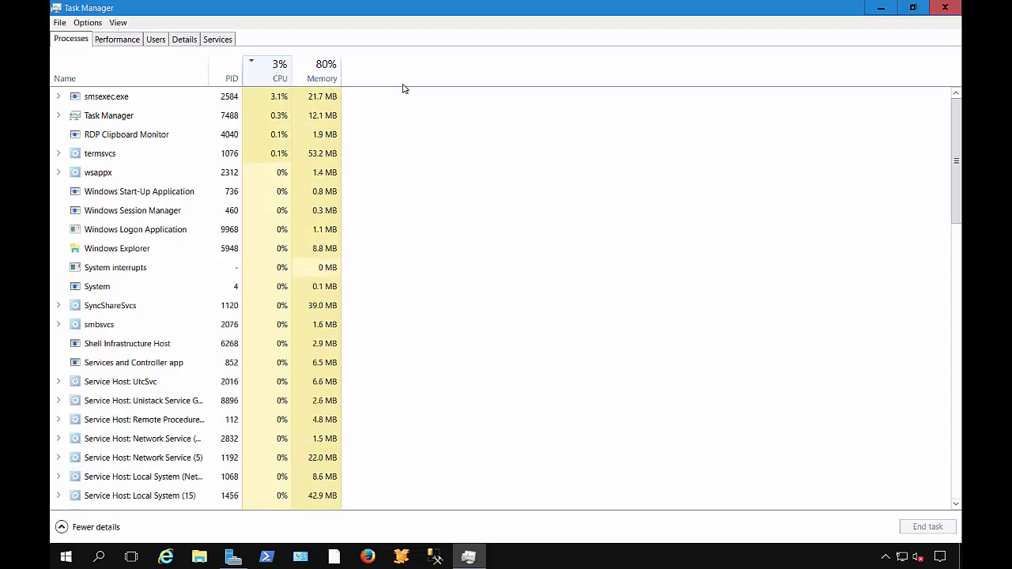
{"action": "left_click", "coordinate": [337, 74]}
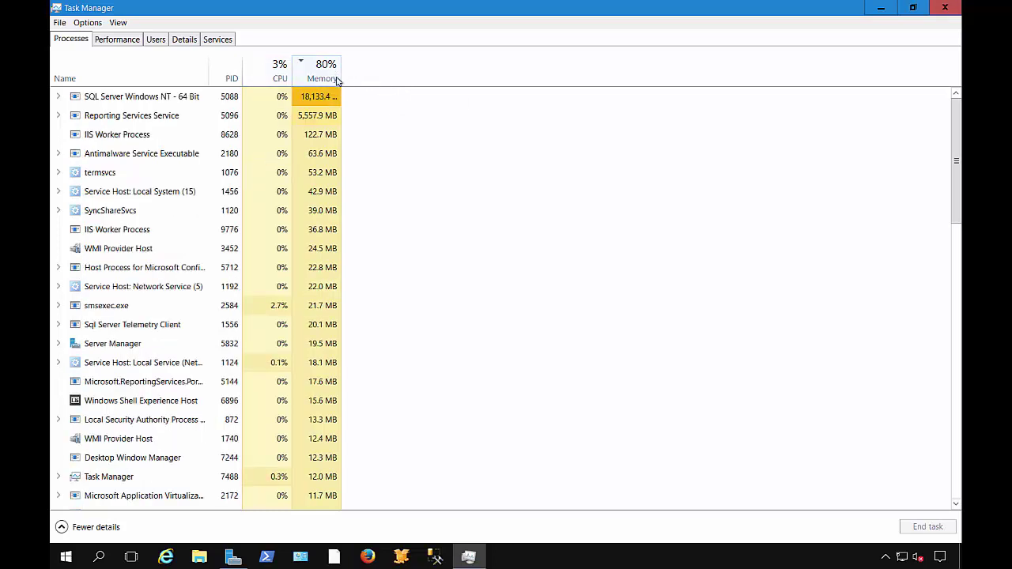
{"action": "left_click_drag", "start_coordinate": [338, 73], "coordinate": [386, 74]}
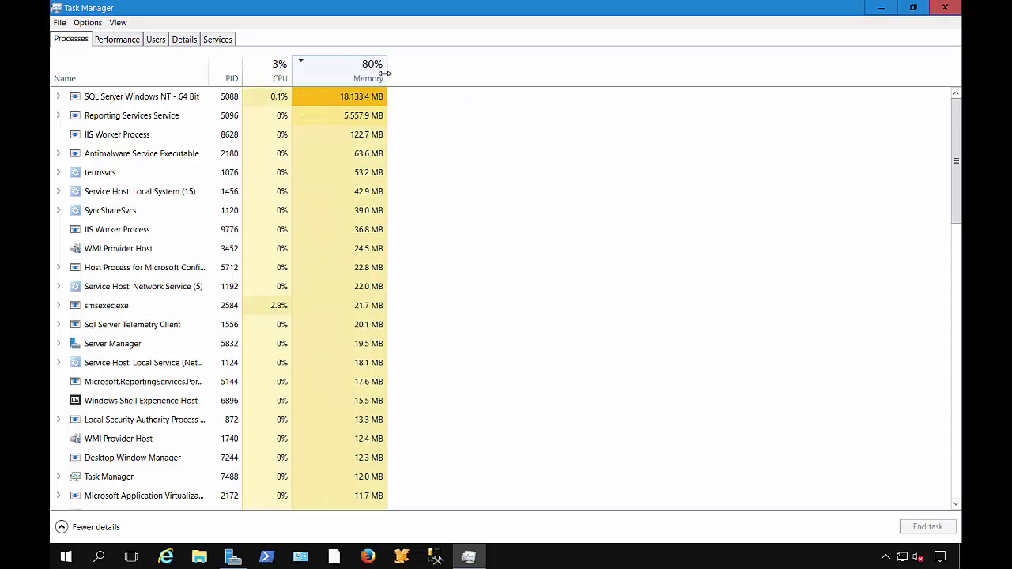
{"action": "left_click", "coordinate": [303, 63]}
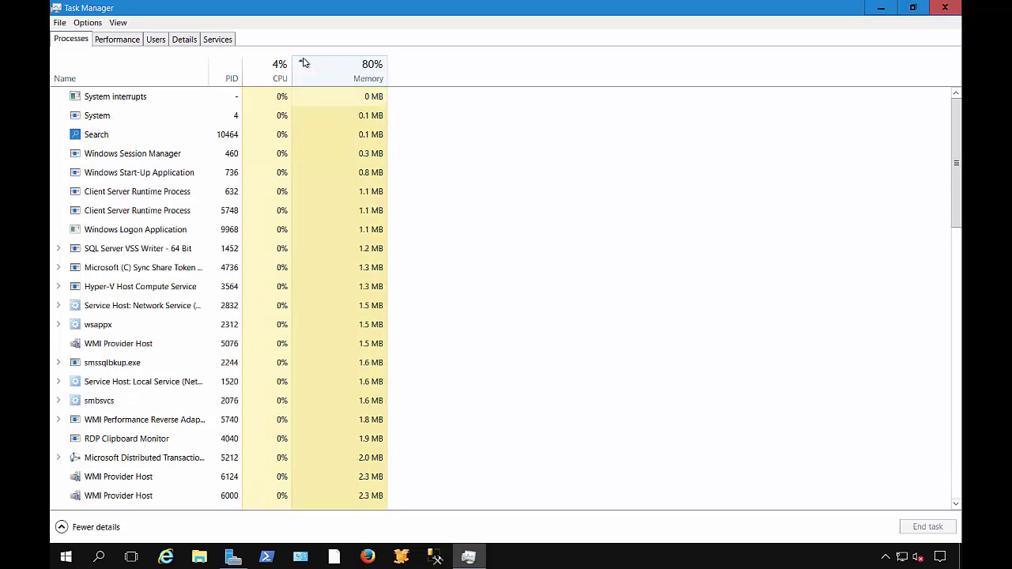
{"action": "left_click", "coordinate": [304, 63]}
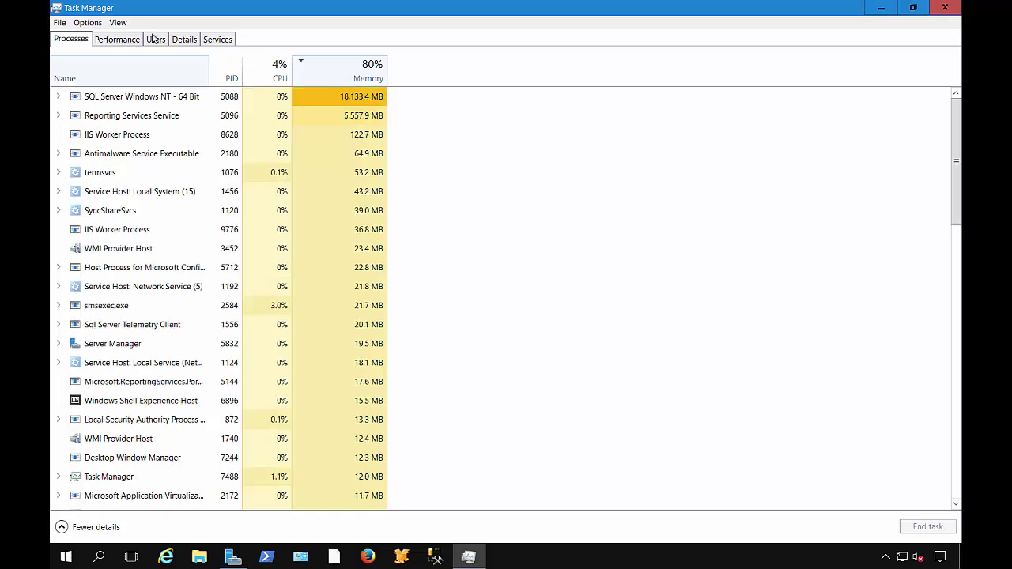
- Step through CPU, Memory and Ethernet views, ending on Hyper-V Virtual Ethernet Adapter #2
{"action": "left_click", "coordinate": [117, 41]}
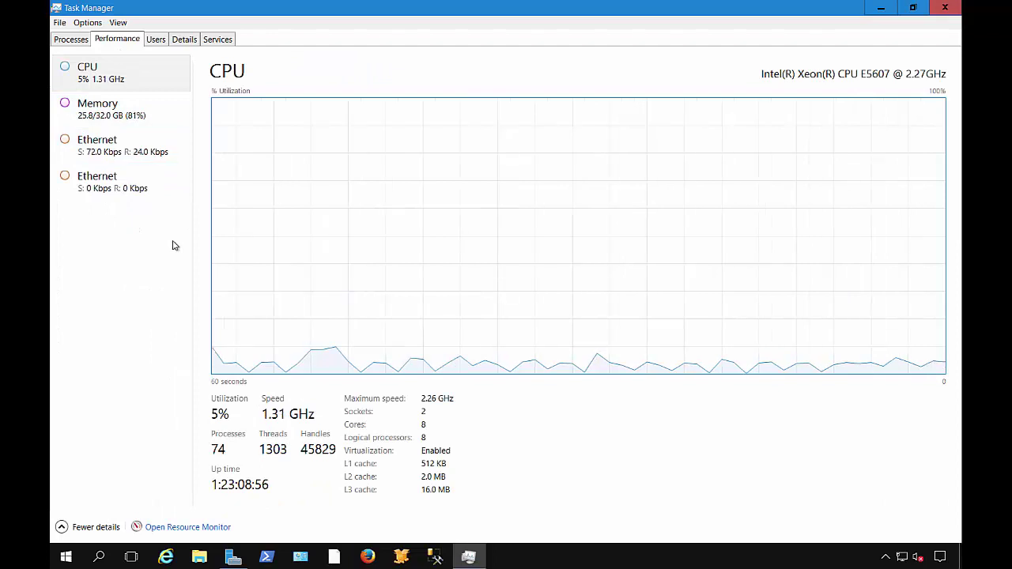
{"action": "left_click", "coordinate": [122, 116]}
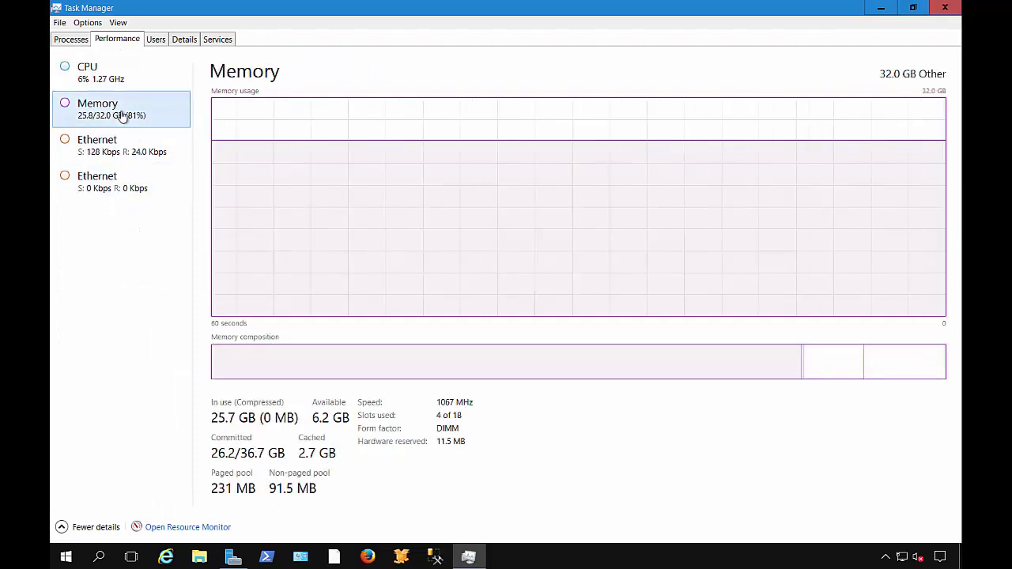
{"action": "left_click", "coordinate": [119, 150]}
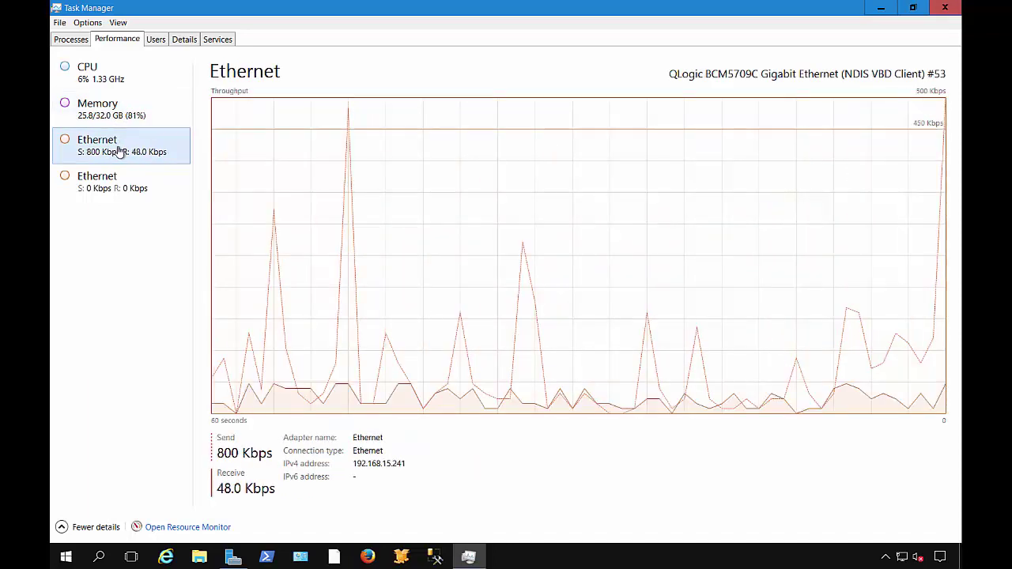
{"action": "left_click", "coordinate": [128, 187]}
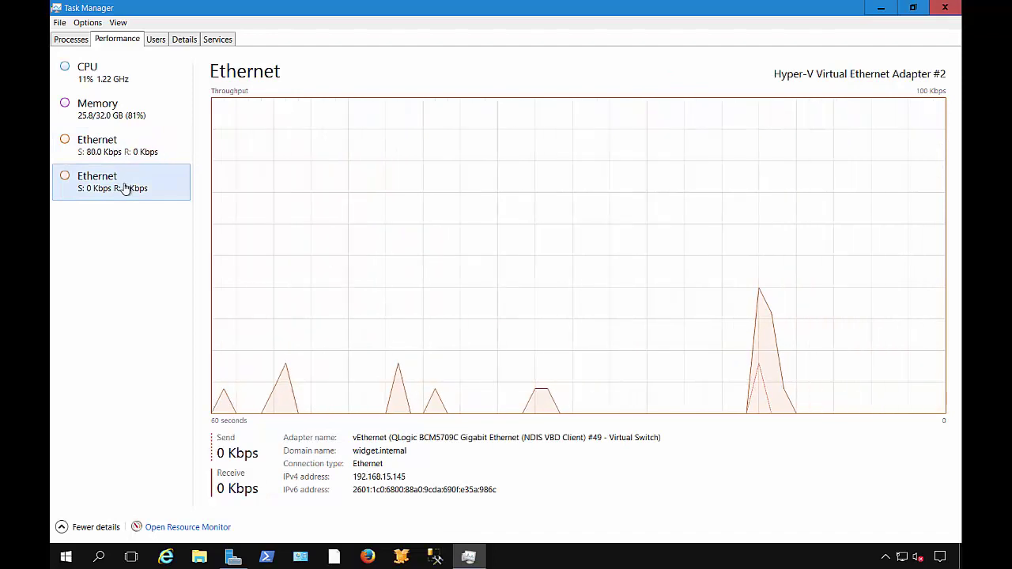
- Turn on Show graphs in the performance sidebar and toggle Summary view on and off
{"action": "right_click", "coordinate": [125, 187]}
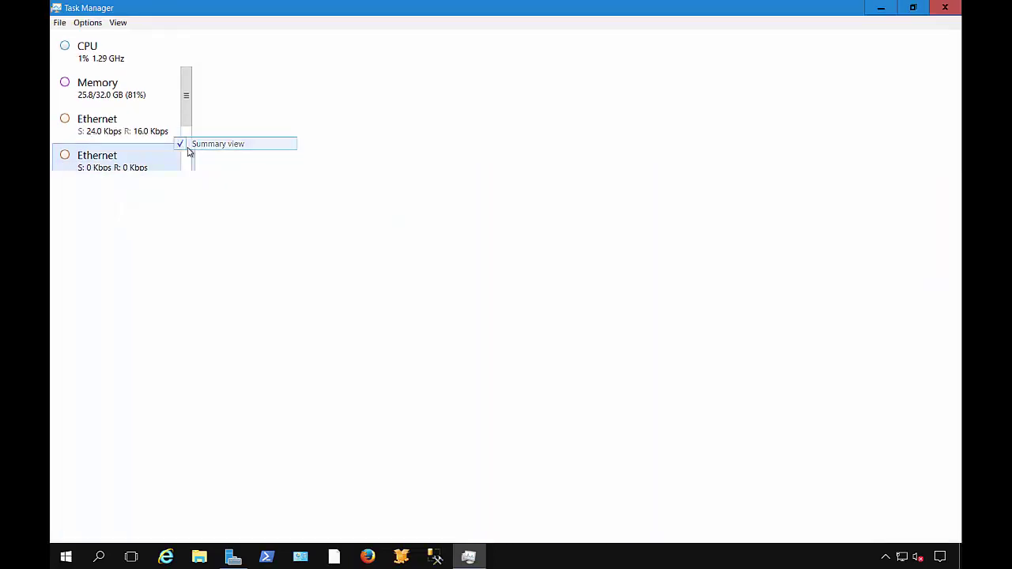
{"action": "right_click", "coordinate": [155, 188]}
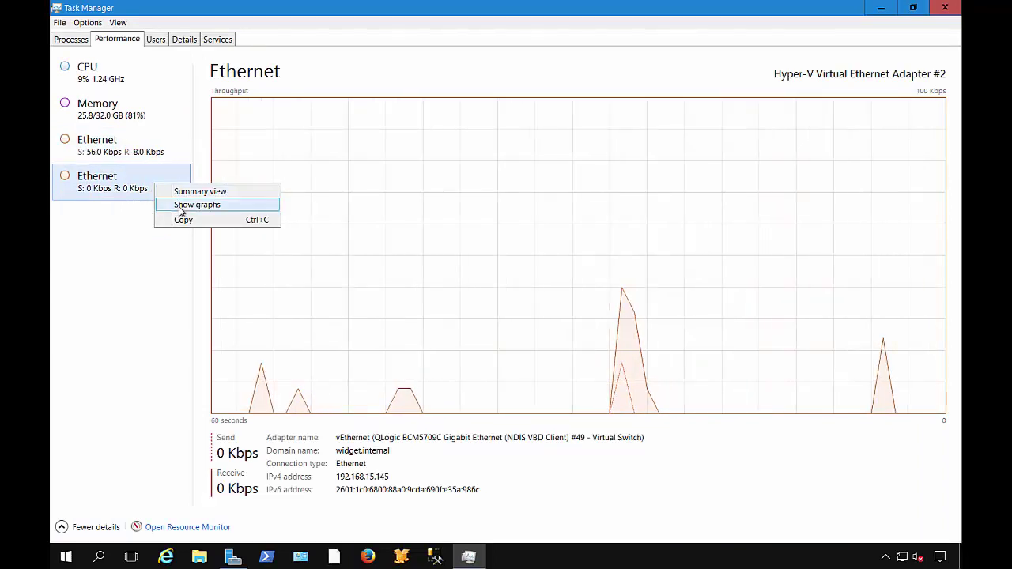
{"action": "left_click", "coordinate": [181, 208]}
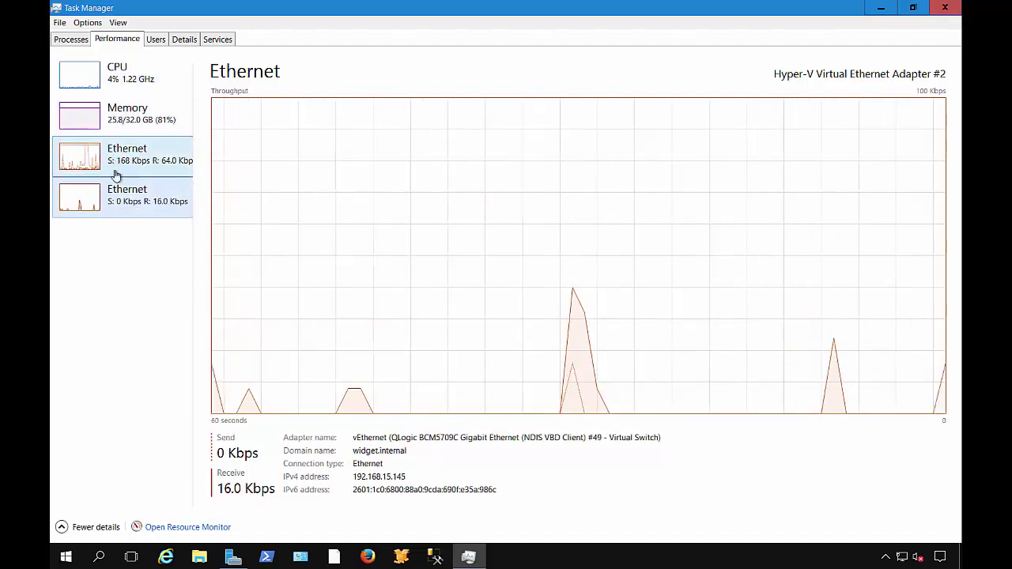
{"action": "right_click", "coordinate": [135, 200]}
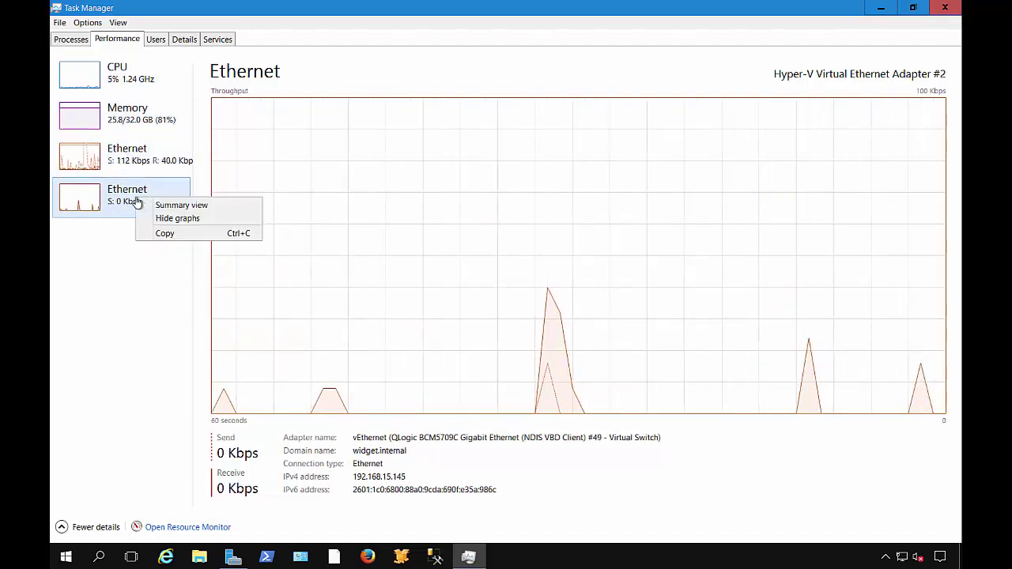
{"action": "left_click", "coordinate": [154, 205]}
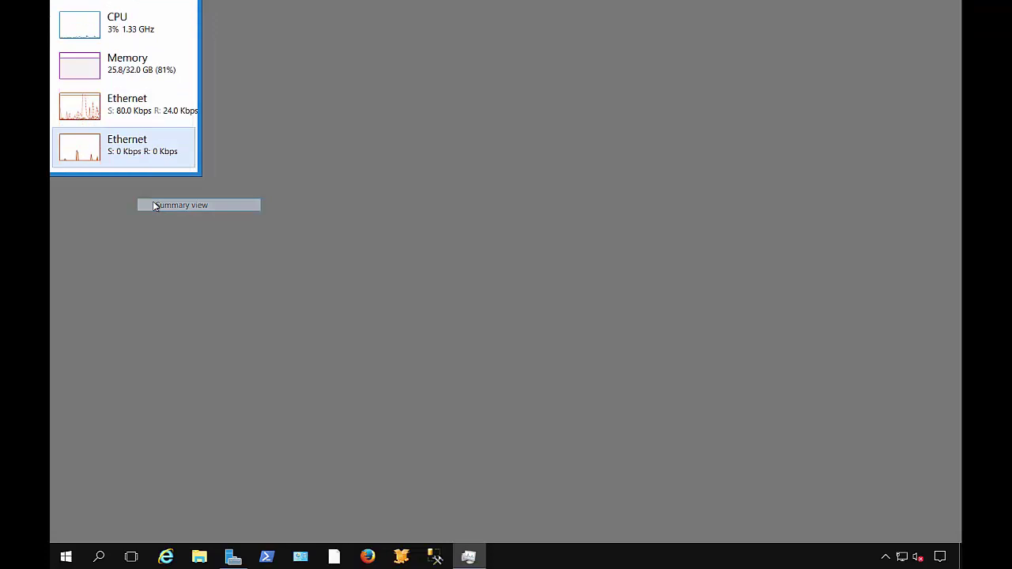
{"action": "right_click", "coordinate": [135, 151]}
{"action": "left_click", "coordinate": [152, 155]}
{"action": "left_click", "coordinate": [151, 155]}
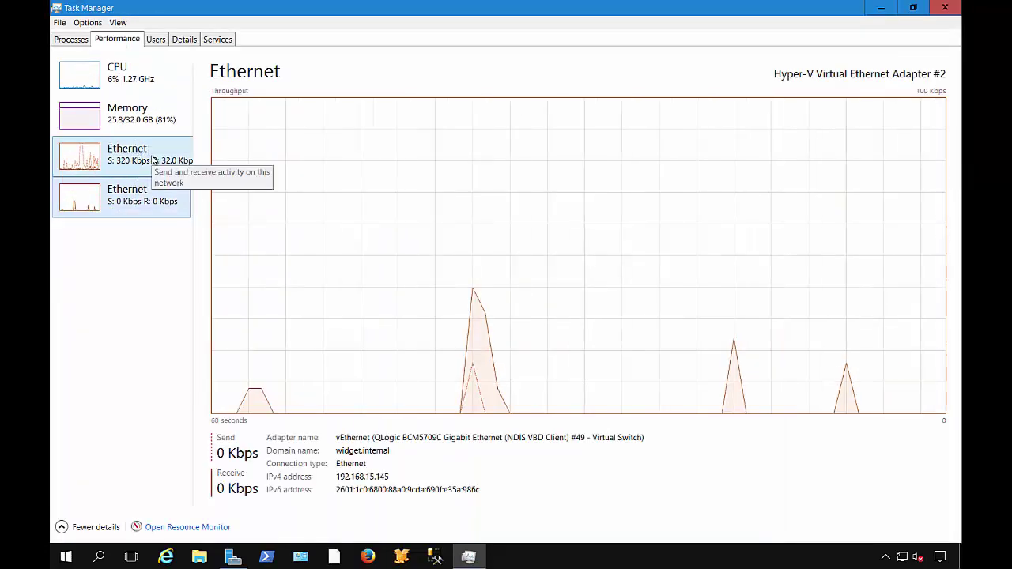
- Open Resource Monitor, expand its Disk section, then close it
{"action": "left_click", "coordinate": [205, 527]}
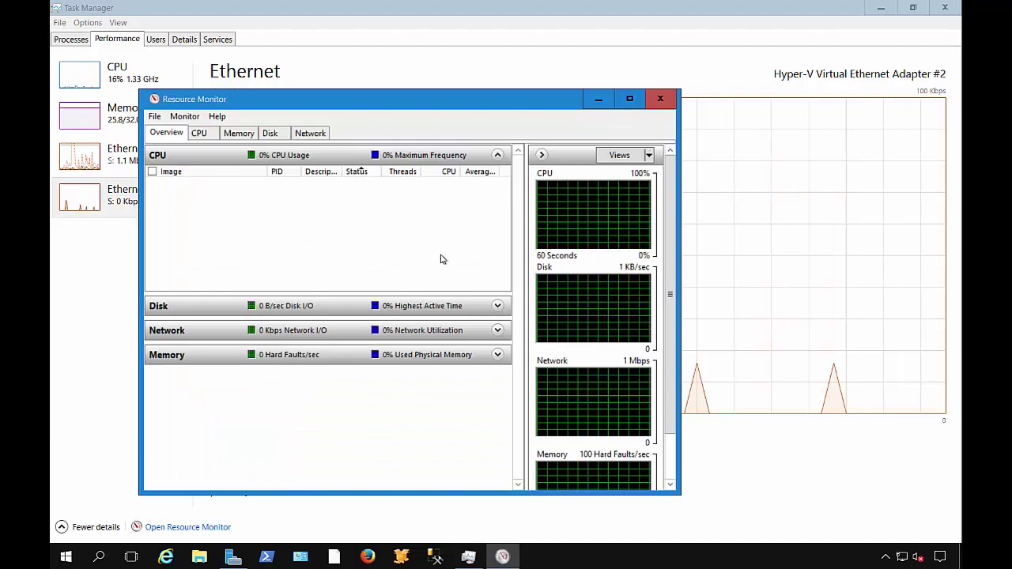
{"action": "left_click", "coordinate": [267, 309]}
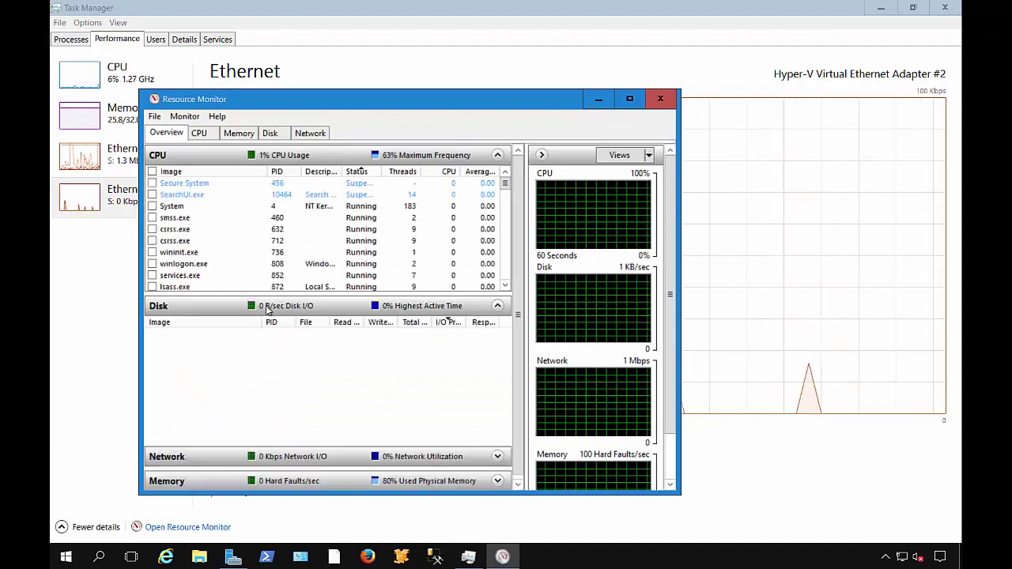
{"action": "left_click", "coordinate": [661, 100]}
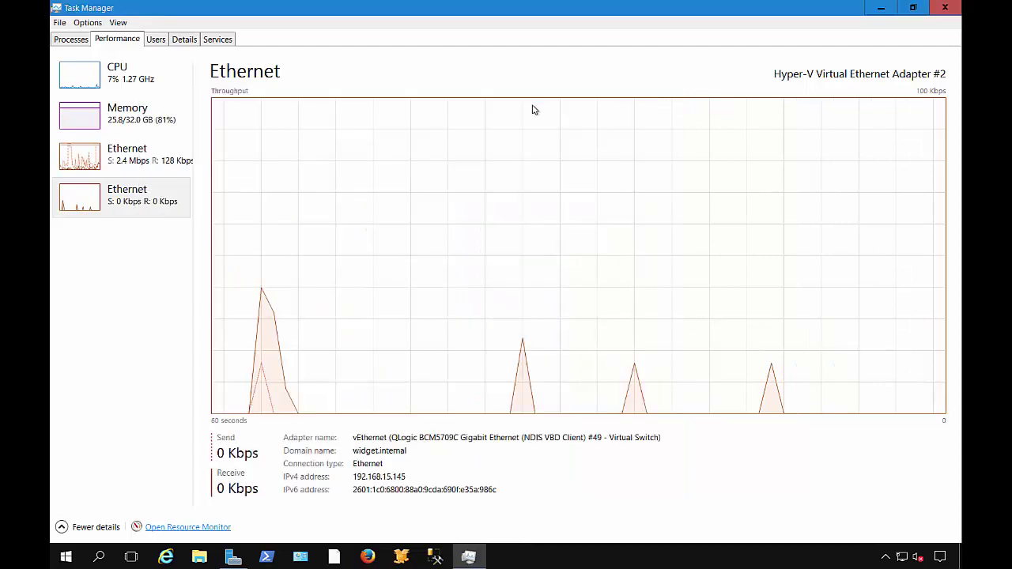
- On the Users tab, expand and collapse the administrator session and view its context menu
{"action": "left_click", "coordinate": [156, 39]}
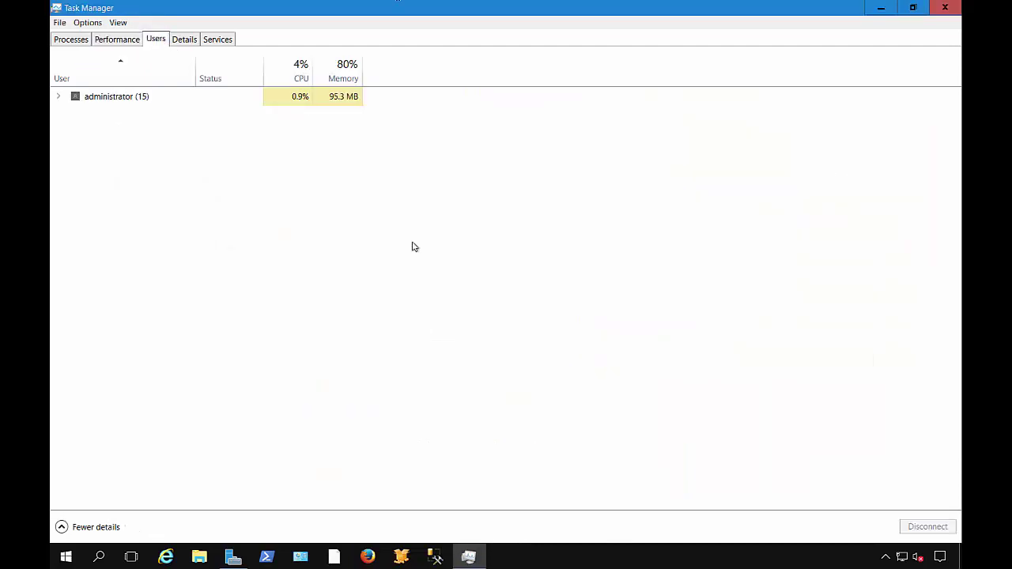
{"action": "key", "text": "alt"}
{"action": "key", "text": "Escape"}
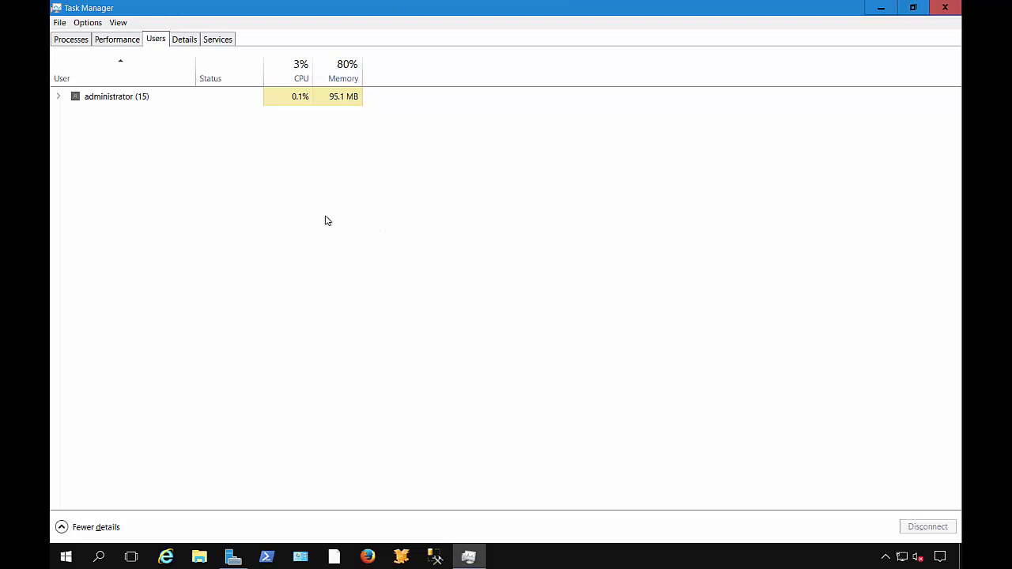
{"action": "left_click", "coordinate": [60, 96]}
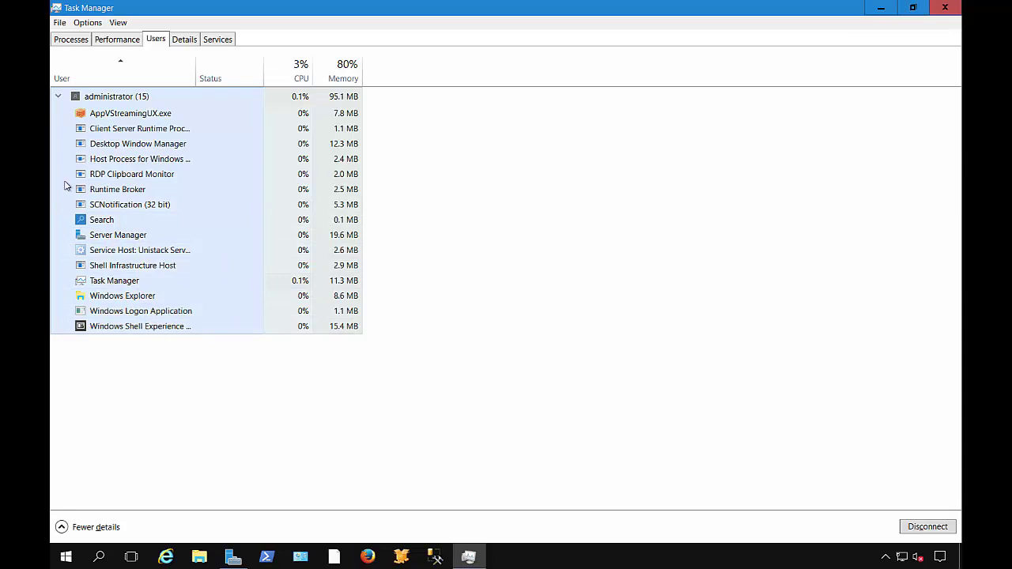
{"action": "left_click", "coordinate": [60, 97]}
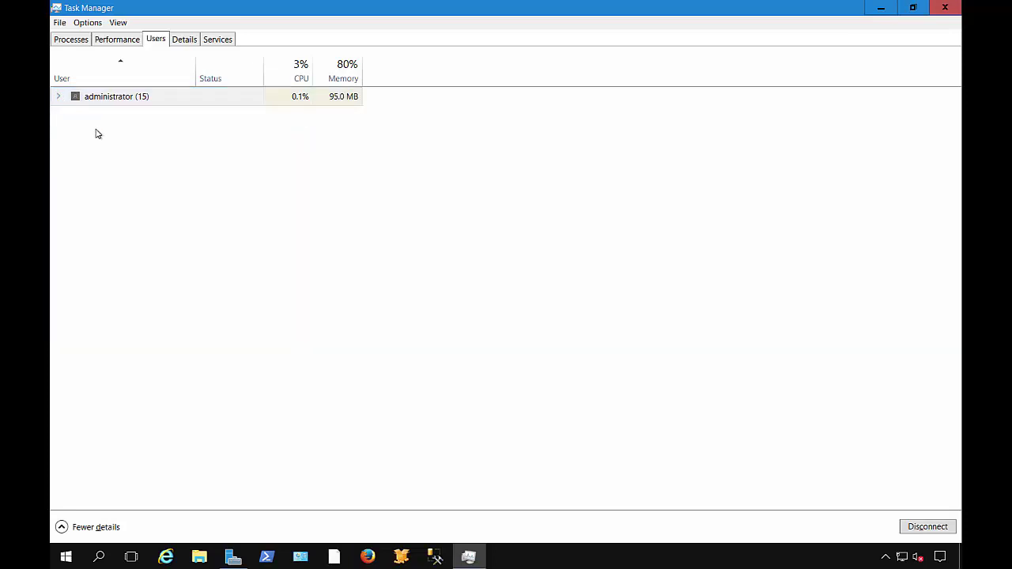
{"action": "right_click", "coordinate": [132, 96]}
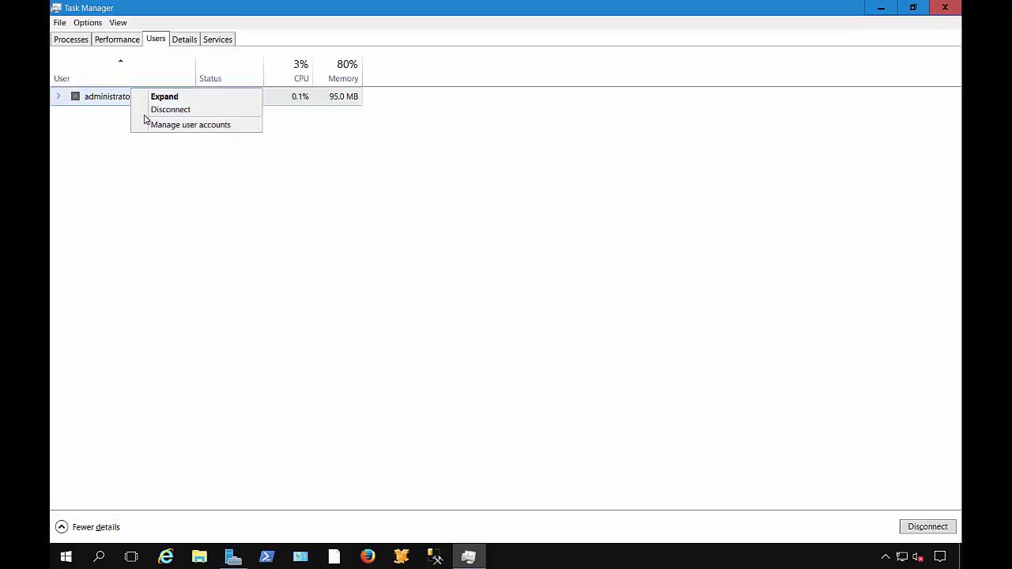
{"action": "left_click", "coordinate": [414, 149]}
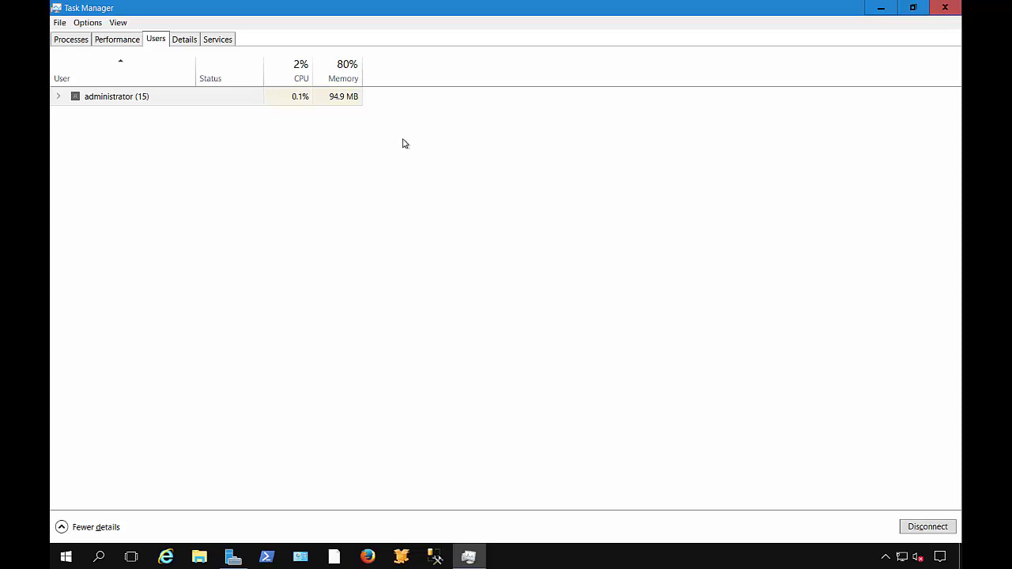
- Sort the Details table by PID ascending, starting with System Idle Process (0) and System (4)
{"action": "left_click", "coordinate": [183, 41]}
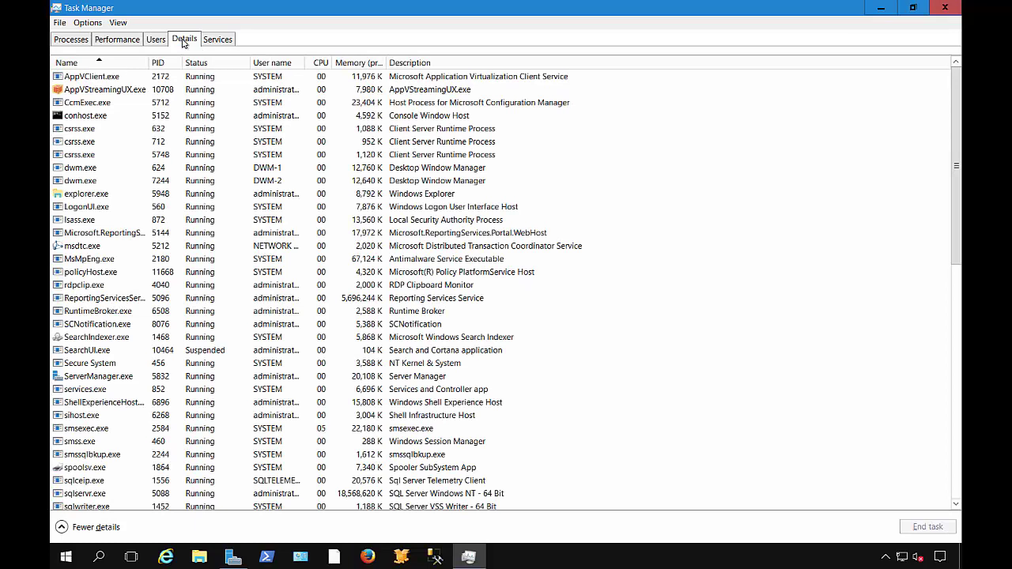
{"action": "left_click", "coordinate": [70, 39]}
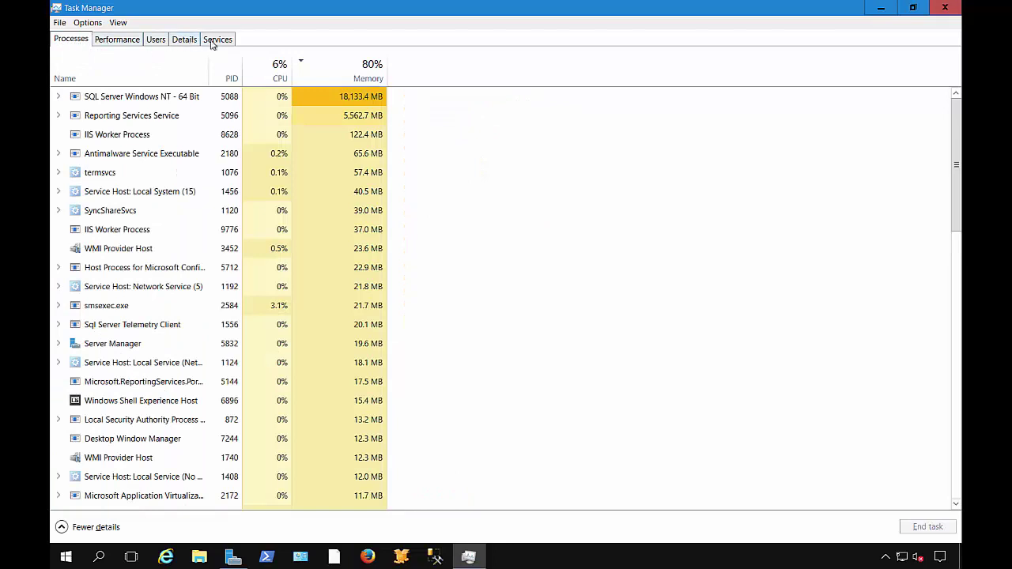
{"action": "left_click", "coordinate": [226, 41]}
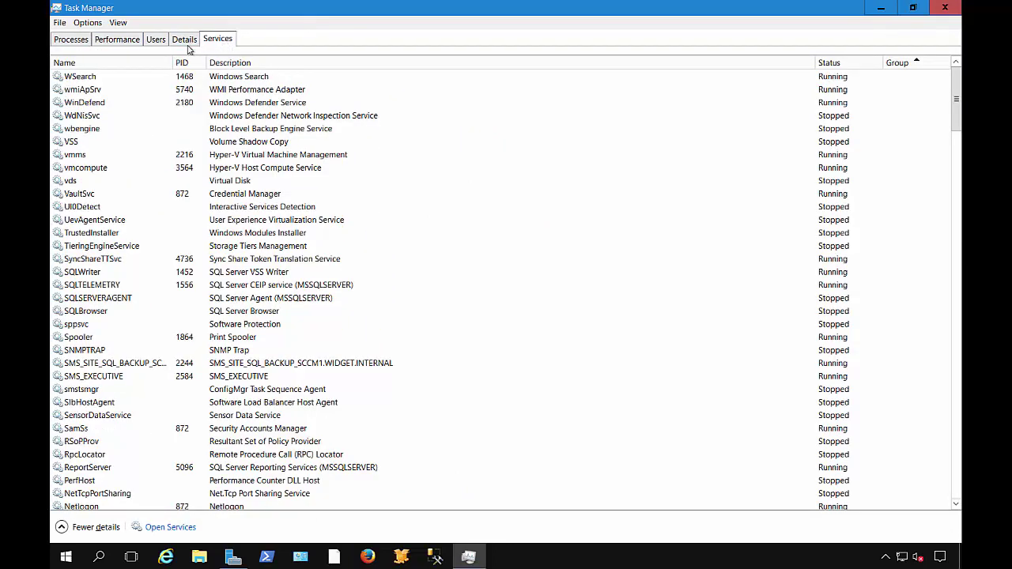
{"action": "left_click", "coordinate": [188, 43]}
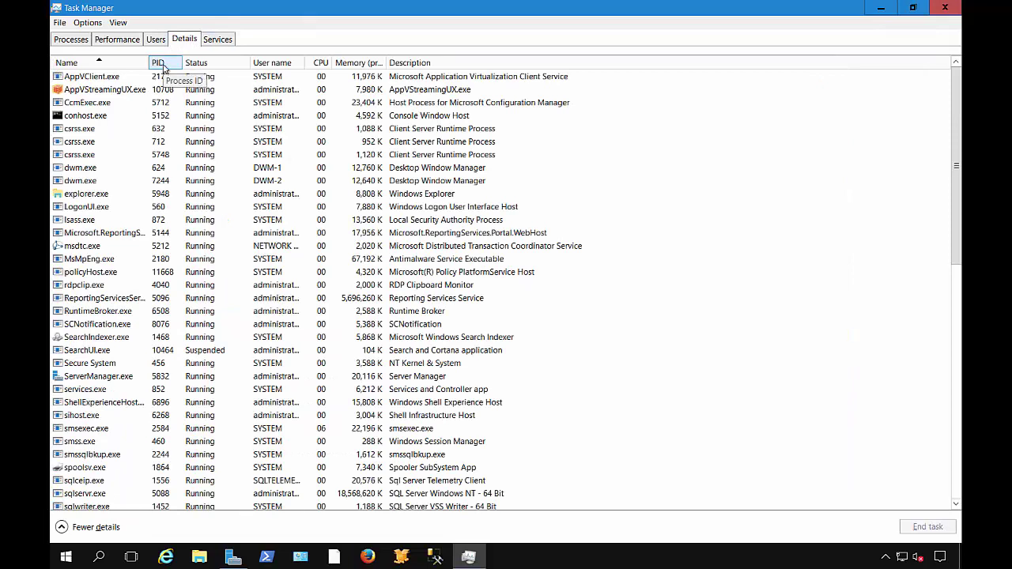
{"action": "left_click", "coordinate": [160, 63]}
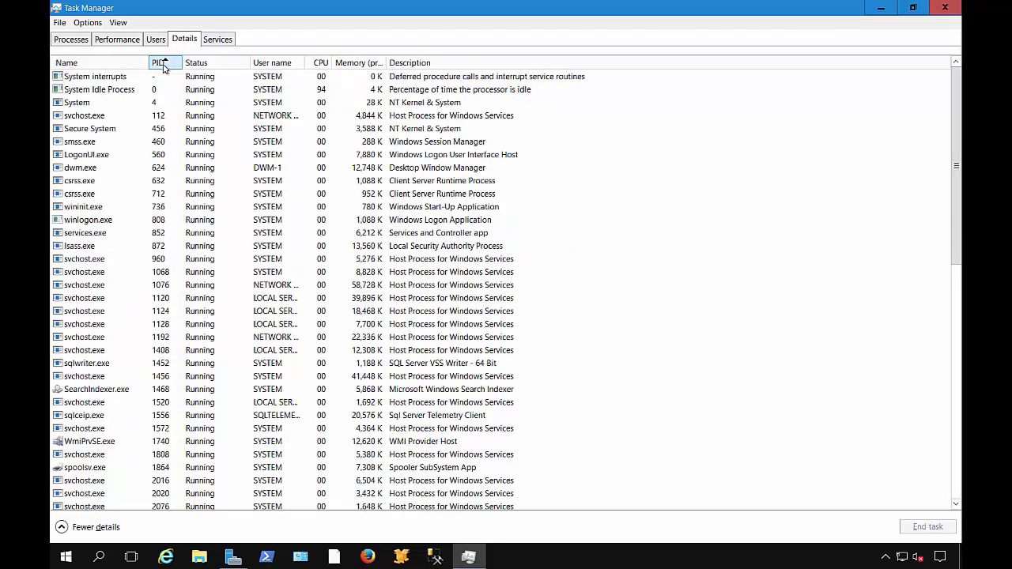
{"action": "left_click", "coordinate": [181, 131]}
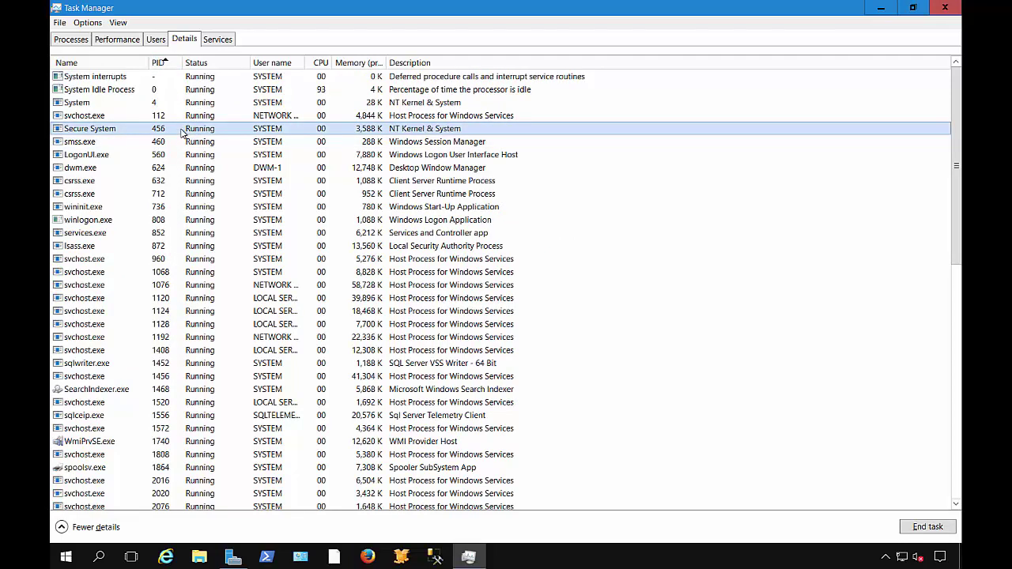
{"action": "right_click", "coordinate": [181, 132]}
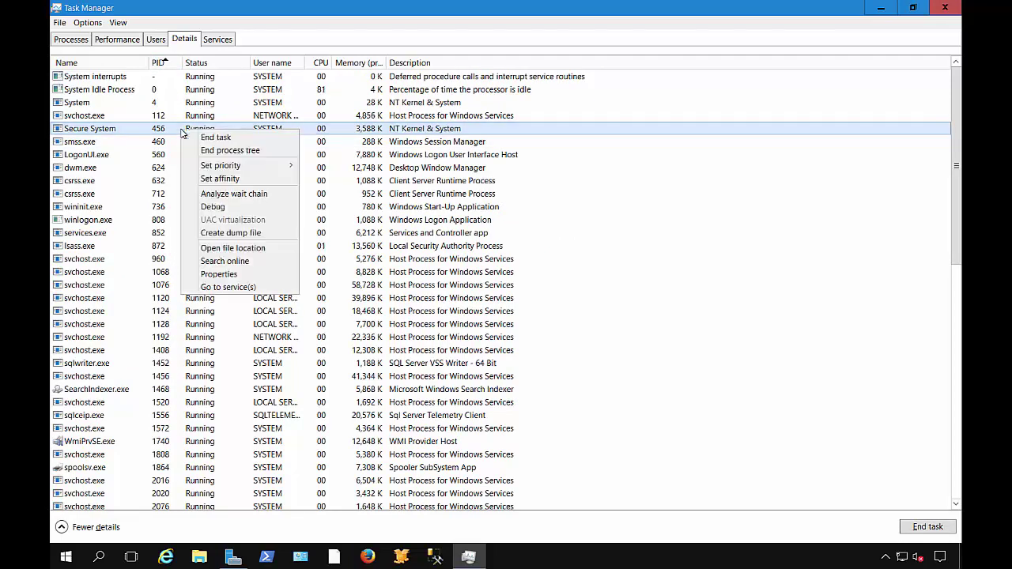
{"action": "left_click", "coordinate": [252, 288]}
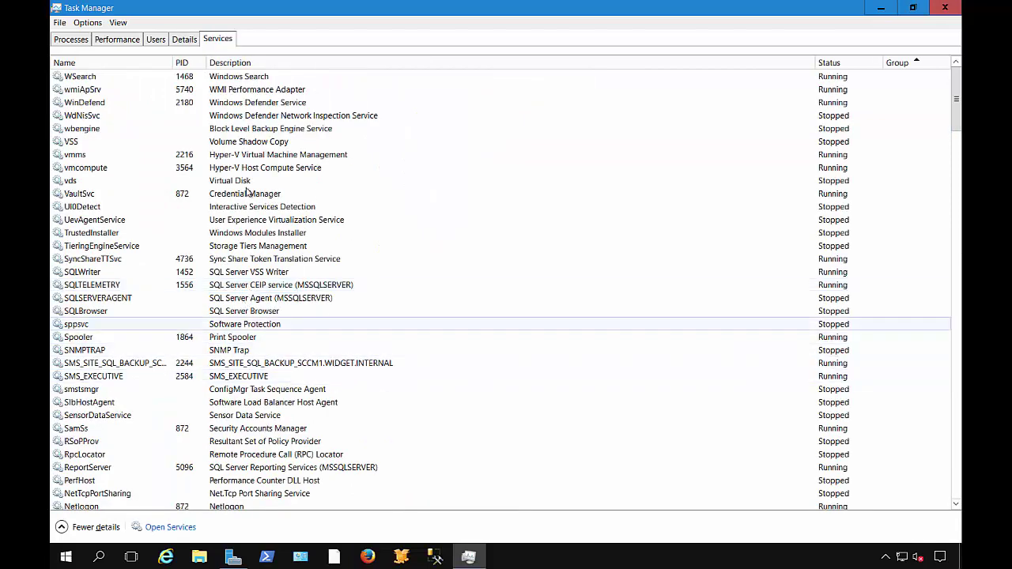
{"action": "left_click", "coordinate": [182, 65]}
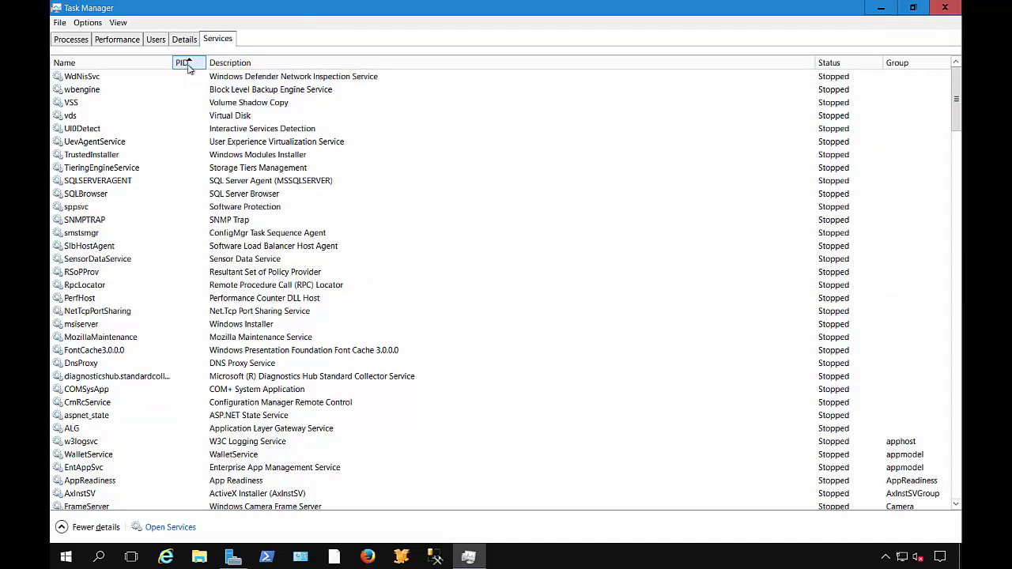
{"action": "scroll", "coordinate": [203, 324], "scroll_direction": "down", "scroll_amount": 20}
{"action": "scroll", "coordinate": [202, 330], "scroll_direction": "down", "scroll_amount": 15}
{"action": "scroll", "coordinate": [202, 329], "scroll_direction": "up", "scroll_amount": 15}
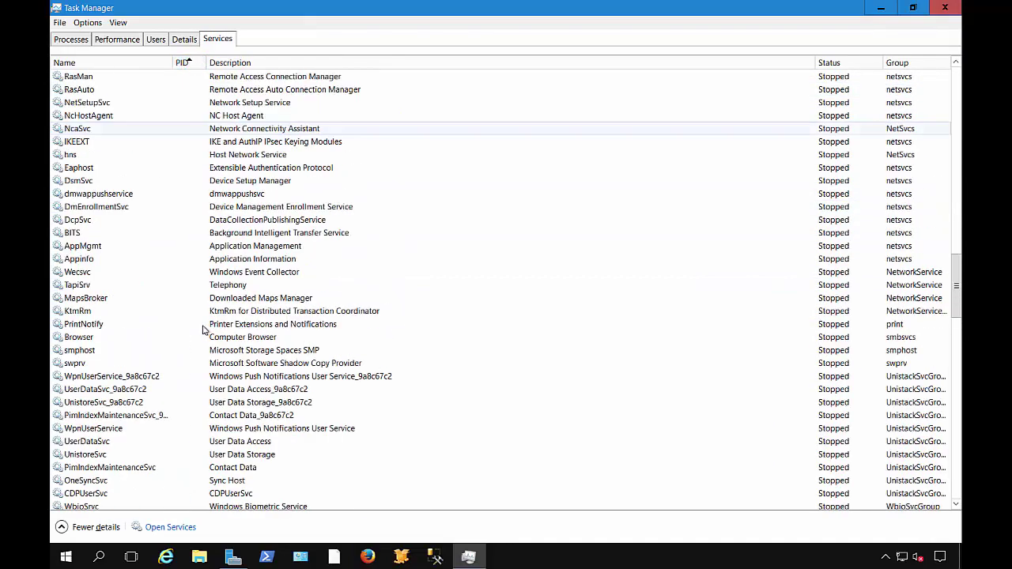
{"action": "left_click", "coordinate": [184, 40]}
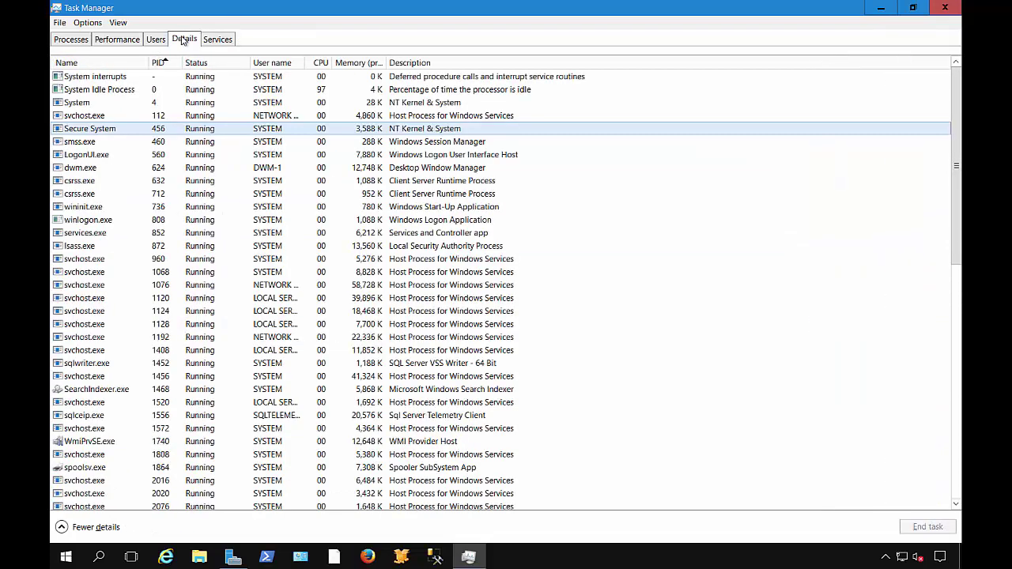
{"action": "left_click", "coordinate": [171, 132]}
- On the Services tab, view the context menus of SCPolicySvc, NetSetupSvc and XblGameSave
{"action": "left_click", "coordinate": [218, 40]}
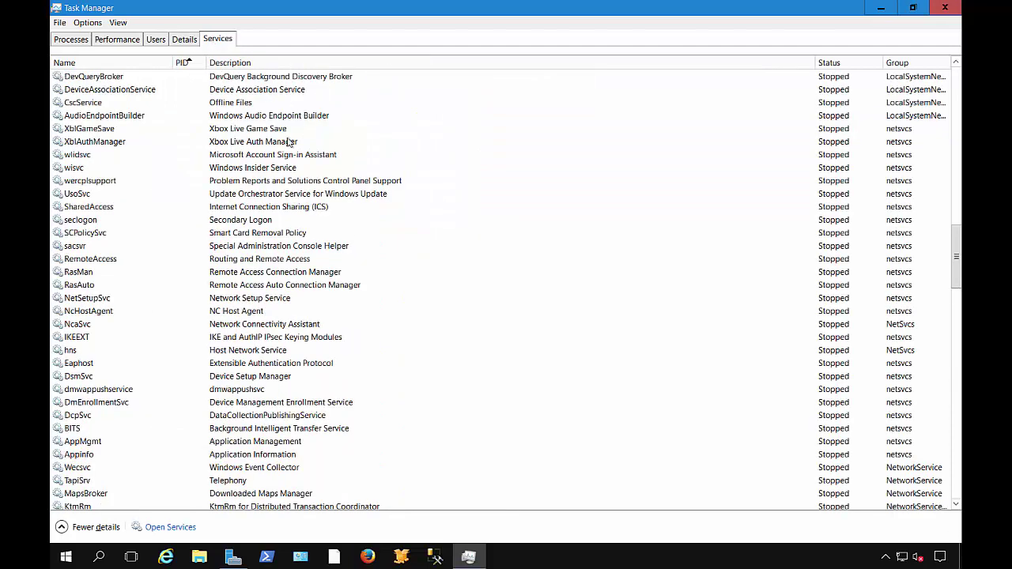
{"action": "left_click", "coordinate": [273, 236]}
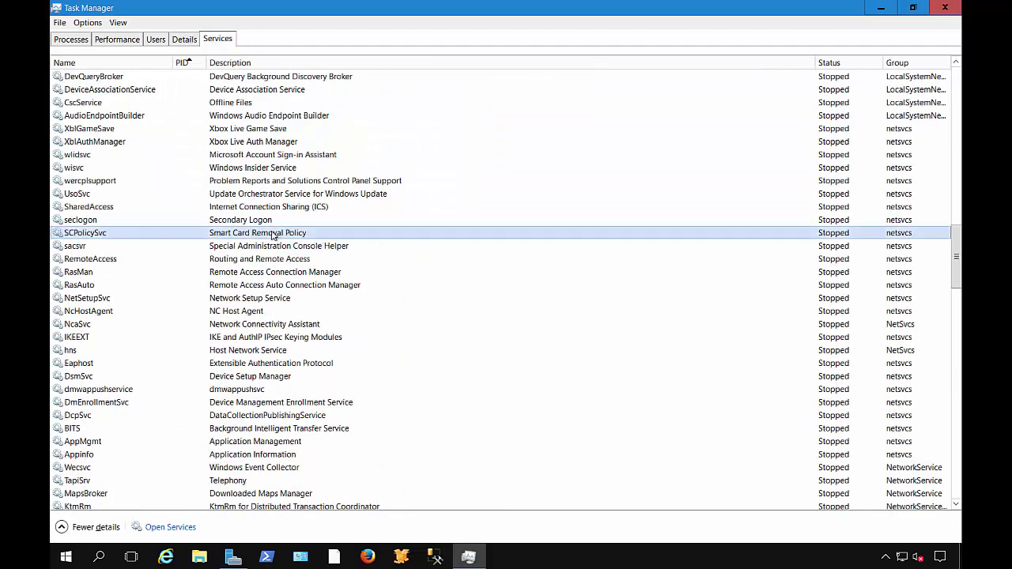
{"action": "right_click", "coordinate": [273, 236]}
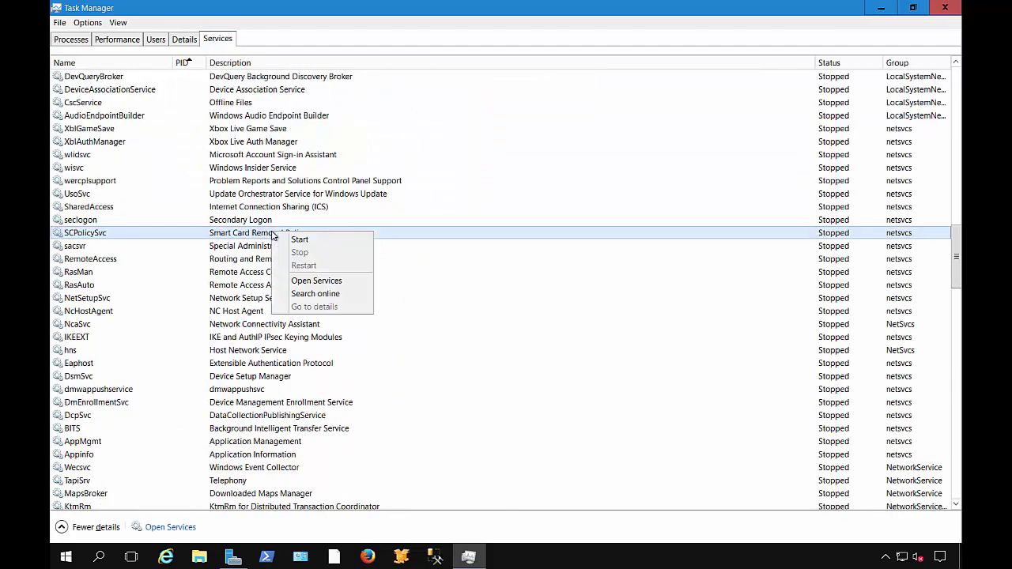
{"action": "left_click", "coordinate": [249, 297]}
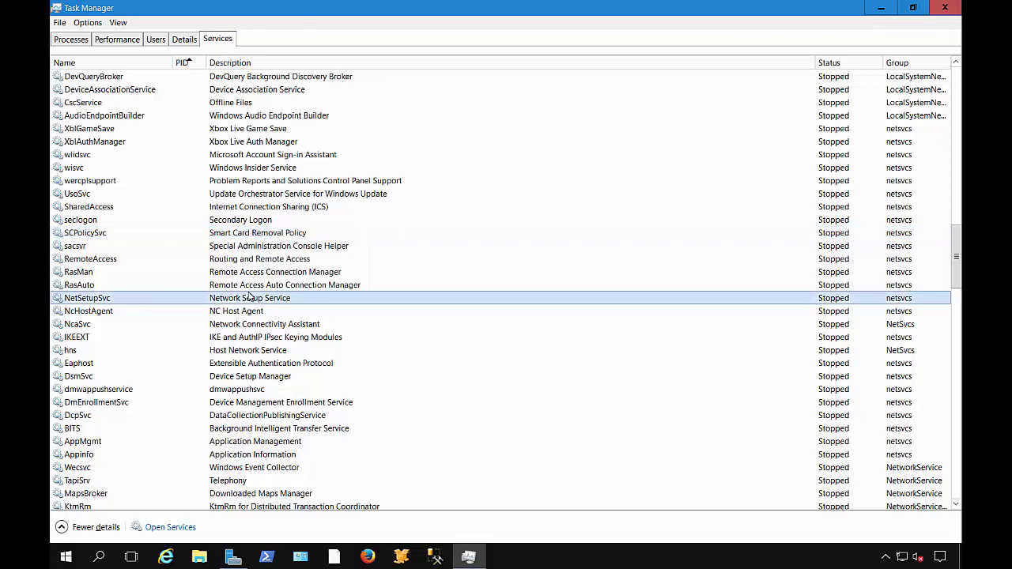
{"action": "right_click", "coordinate": [249, 297]}
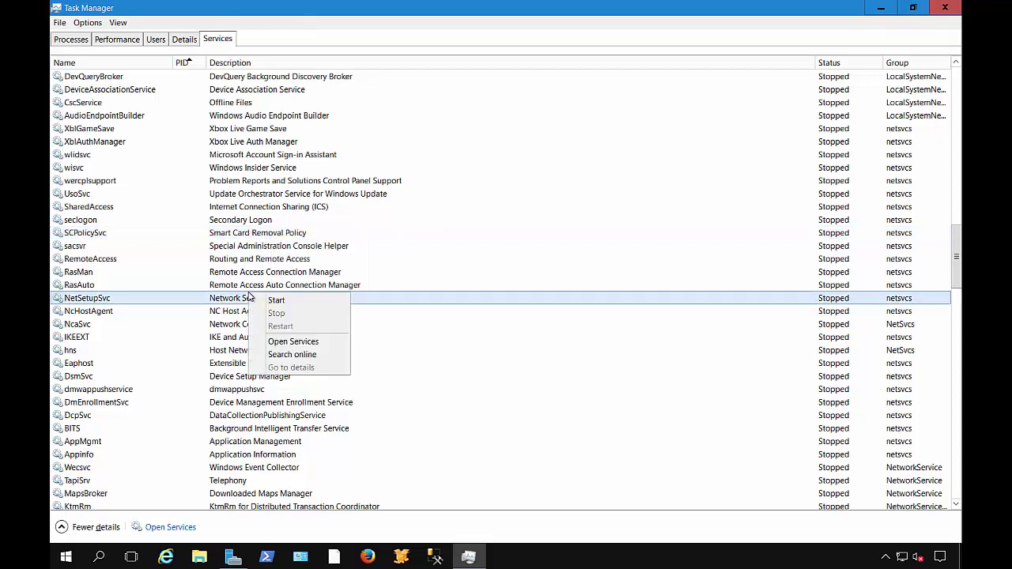
{"action": "left_click", "coordinate": [272, 135]}
{"action": "right_click", "coordinate": [271, 135]}
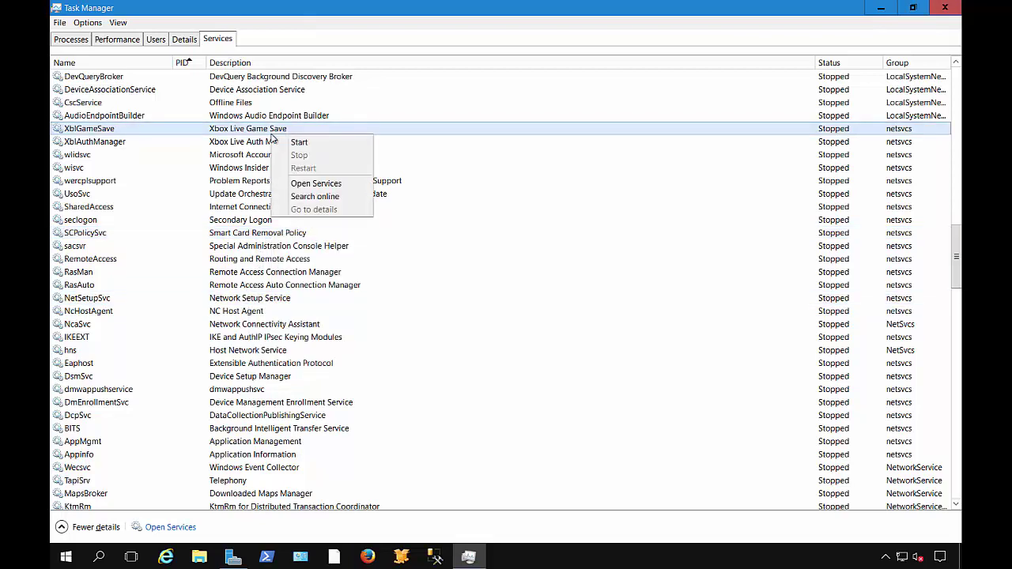
{"action": "left_click", "coordinate": [282, 94]}
- Check RpcLocator's actions, then select the running MSSQLSERVER service at PID 5088
{"action": "scroll", "coordinate": [283, 135], "scroll_direction": "up", "scroll_amount": 8}
{"action": "scroll", "coordinate": [269, 158], "scroll_direction": "up", "scroll_amount": 15}
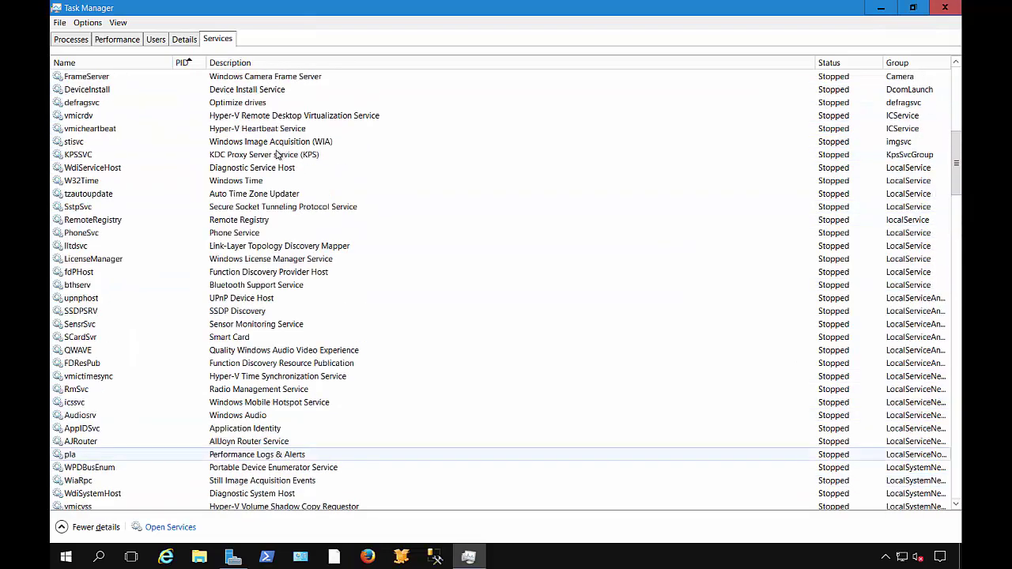
{"action": "left_click", "coordinate": [252, 168]}
{"action": "right_click", "coordinate": [251, 167]}
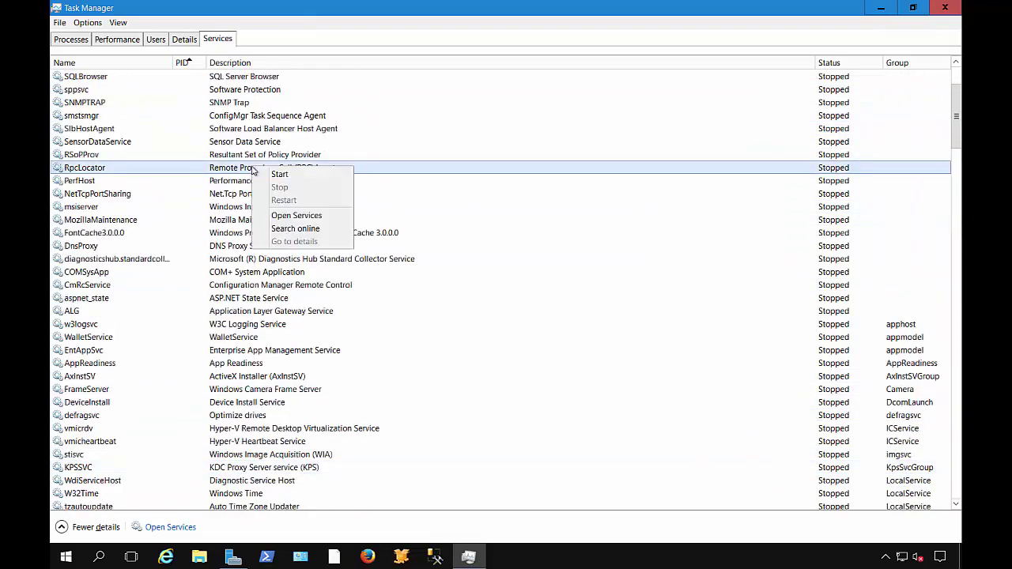
{"action": "scroll", "coordinate": [303, 356], "scroll_direction": "down", "scroll_amount": 20}
{"action": "left_click", "coordinate": [303, 389]}
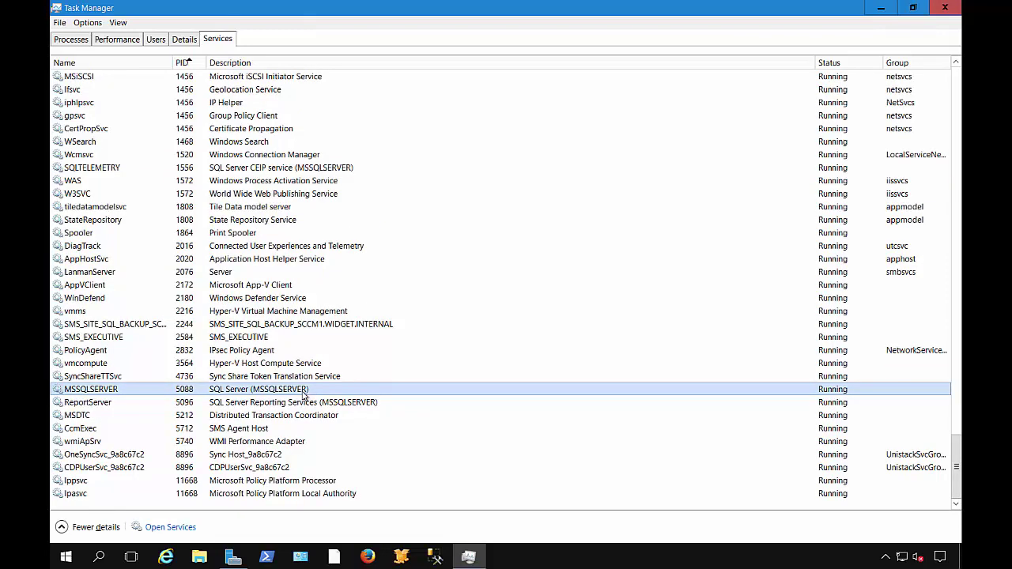
- Jump from the MSSQLSERVER service to its process on the Details tab
{"action": "right_click", "coordinate": [302, 394]}
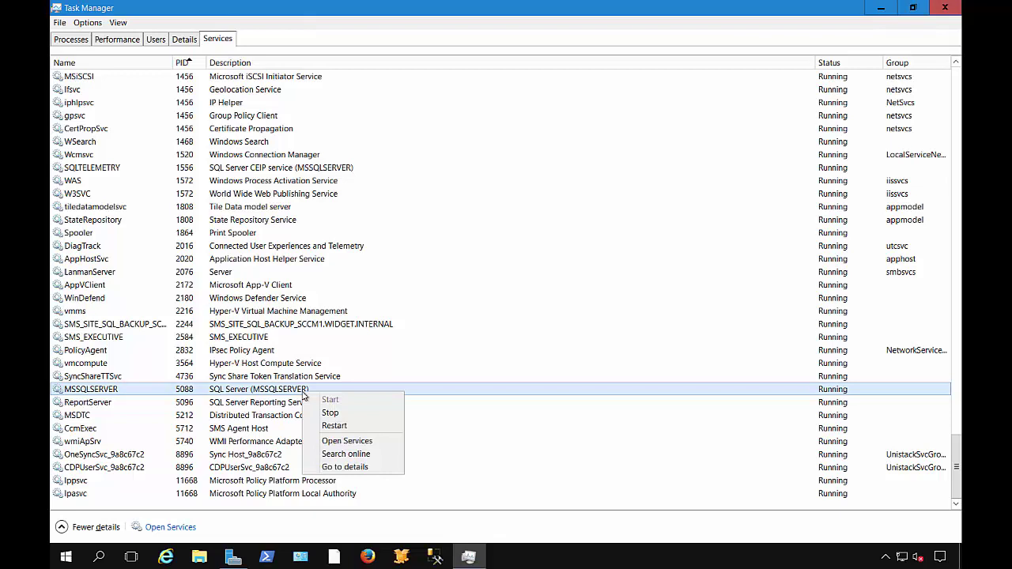
{"action": "left_click", "coordinate": [344, 468]}
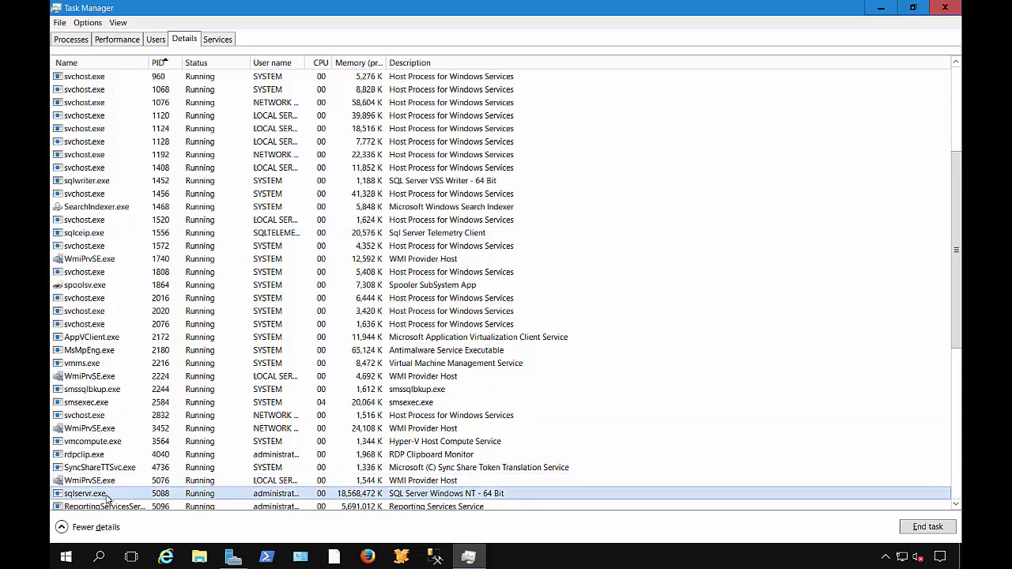
{"action": "scroll", "coordinate": [107, 497], "scroll_direction": "down", "scroll_amount": 3}
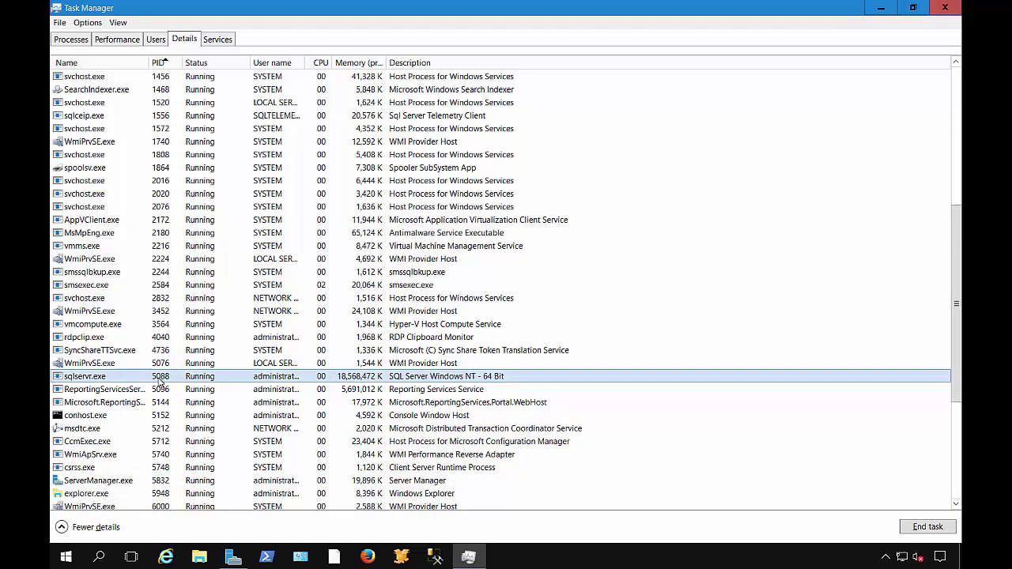
- Back on Services, select the AppVClient service and bring up its context menu
{"action": "left_click", "coordinate": [219, 39]}
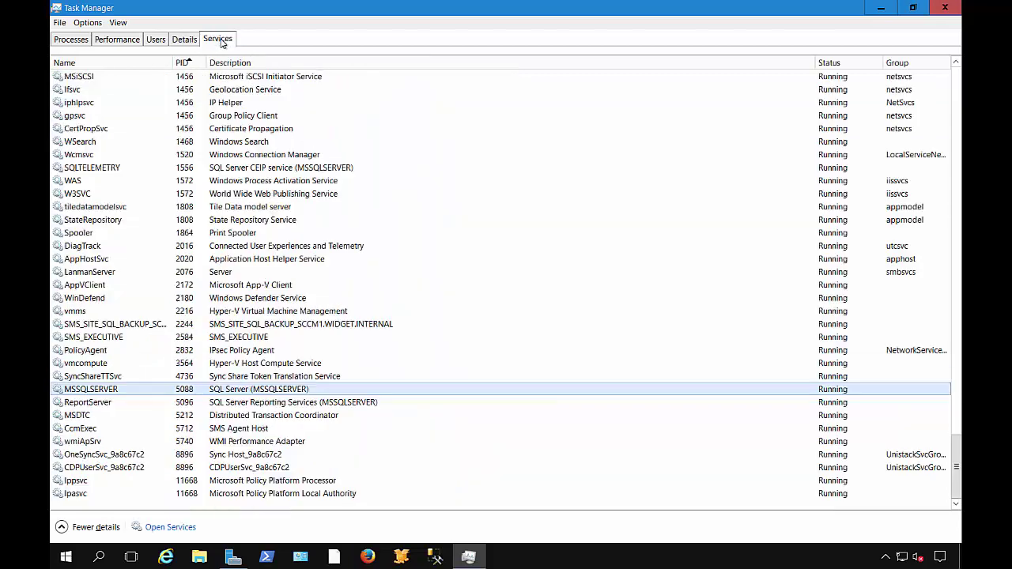
{"action": "left_click", "coordinate": [258, 283]}
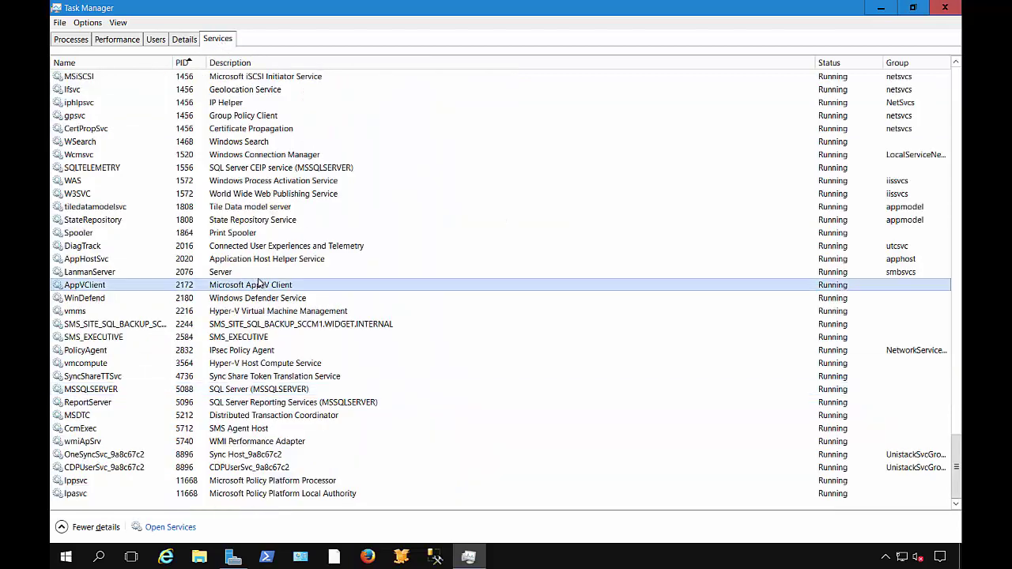
{"action": "right_click", "coordinate": [704, 289]}
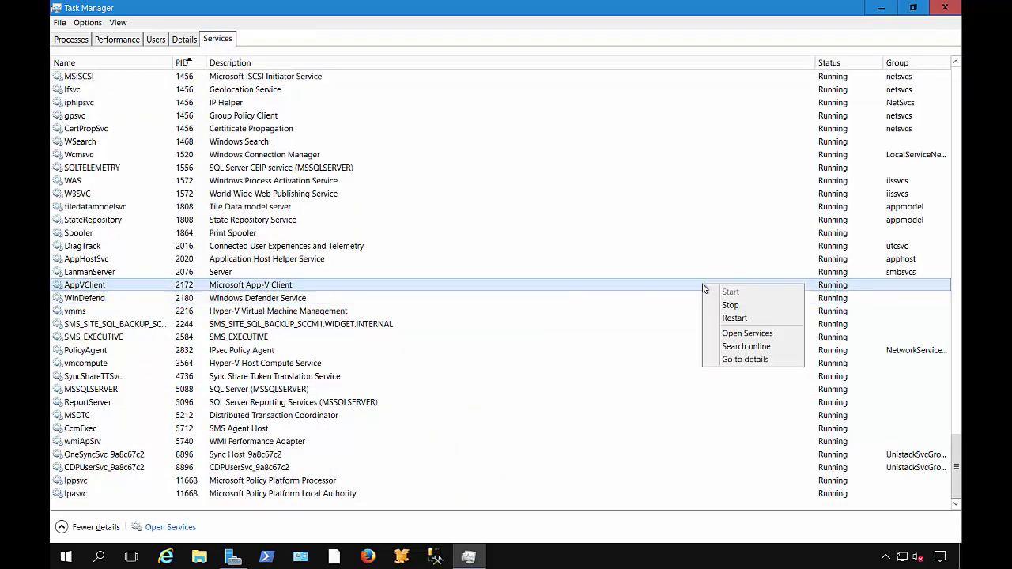
- View AppVClient's process in Details, then return to Services where AppVClient runs under PID 2172
{"action": "left_click", "coordinate": [777, 365]}
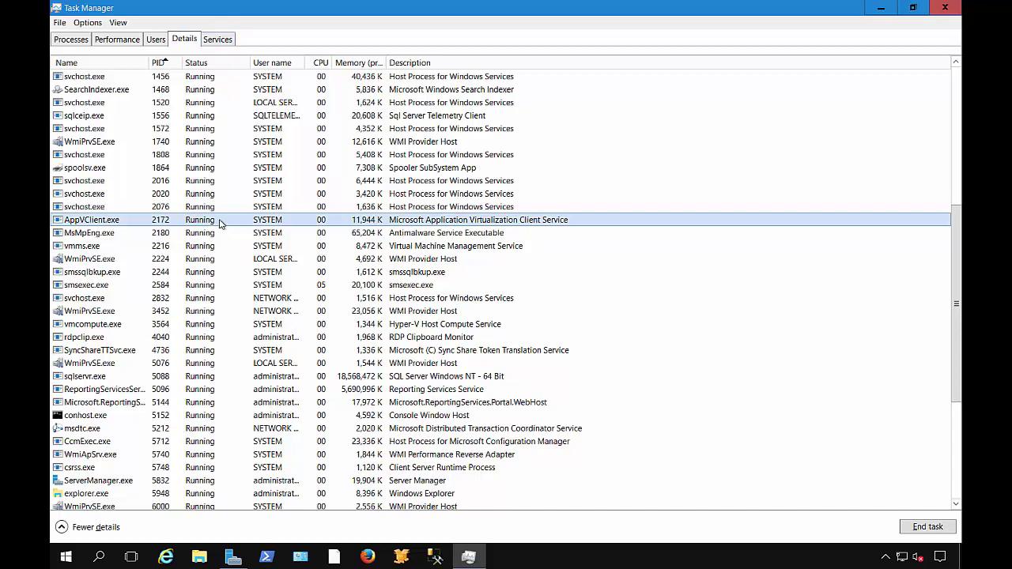
{"action": "left_click", "coordinate": [219, 40]}
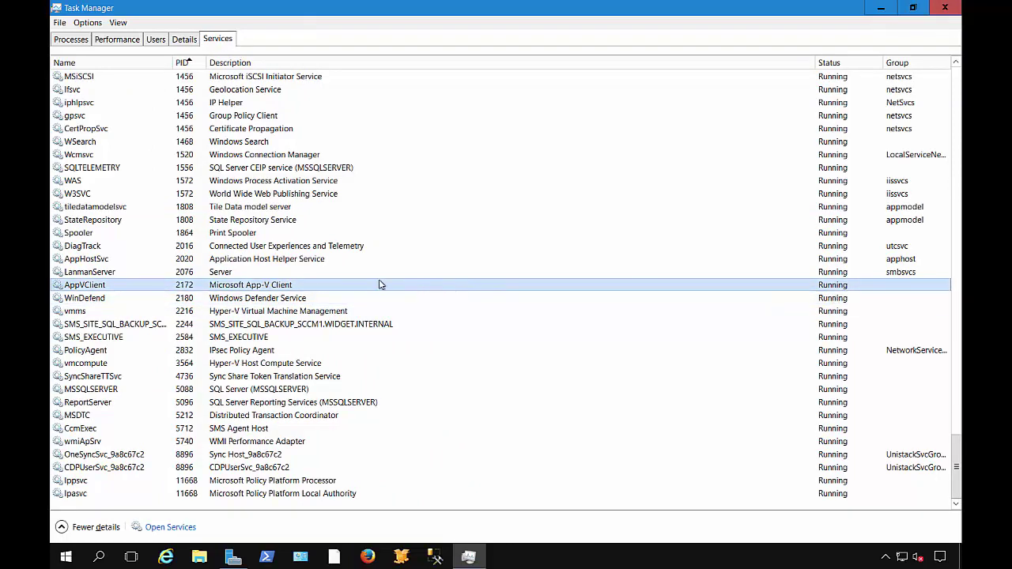
- Go from AppVClient to AppVClient.exe (PID 2172) in Details and view its menu without ending it
{"action": "right_click", "coordinate": [346, 285]}
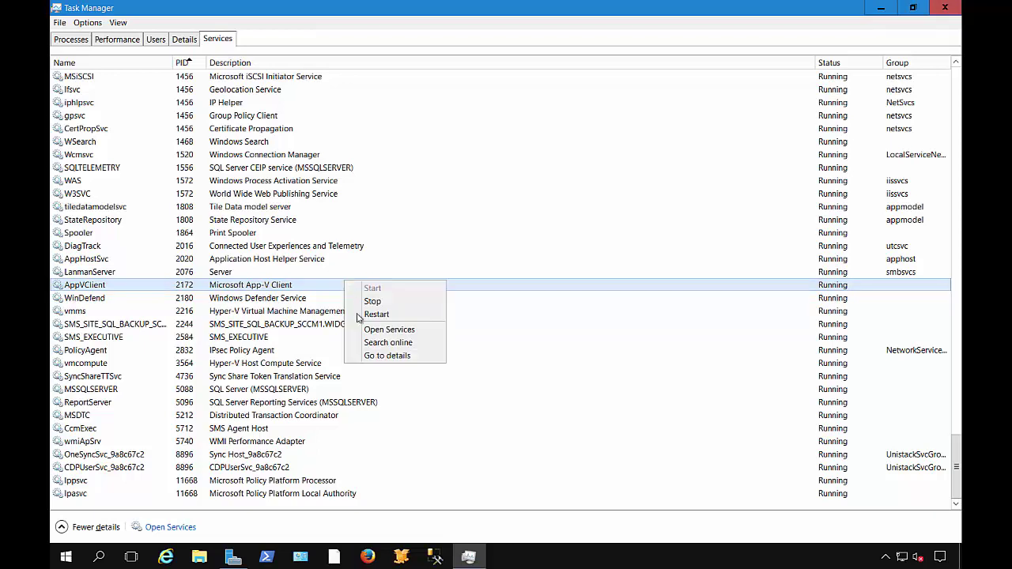
{"action": "left_click", "coordinate": [371, 355]}
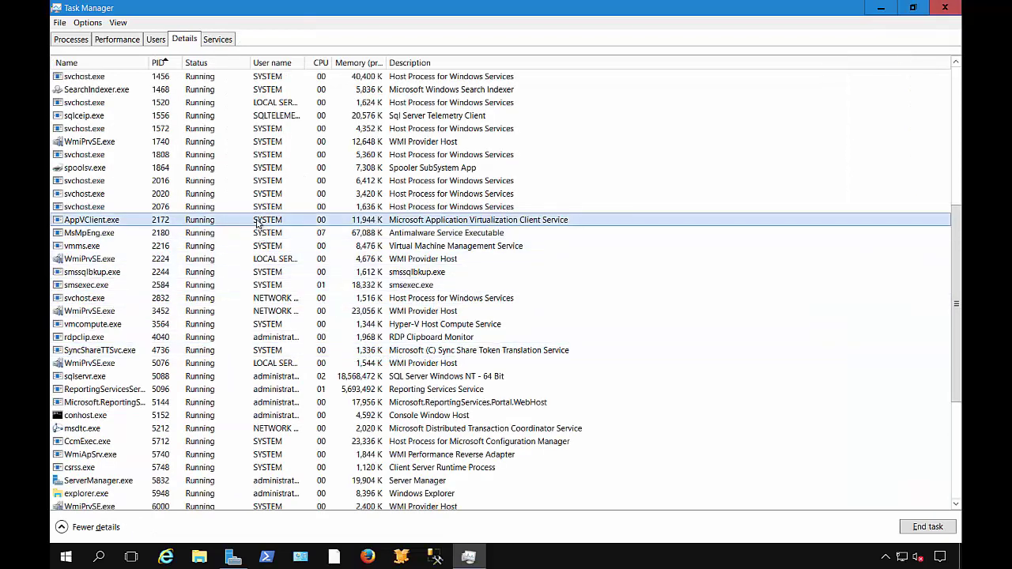
{"action": "right_click", "coordinate": [257, 223]}
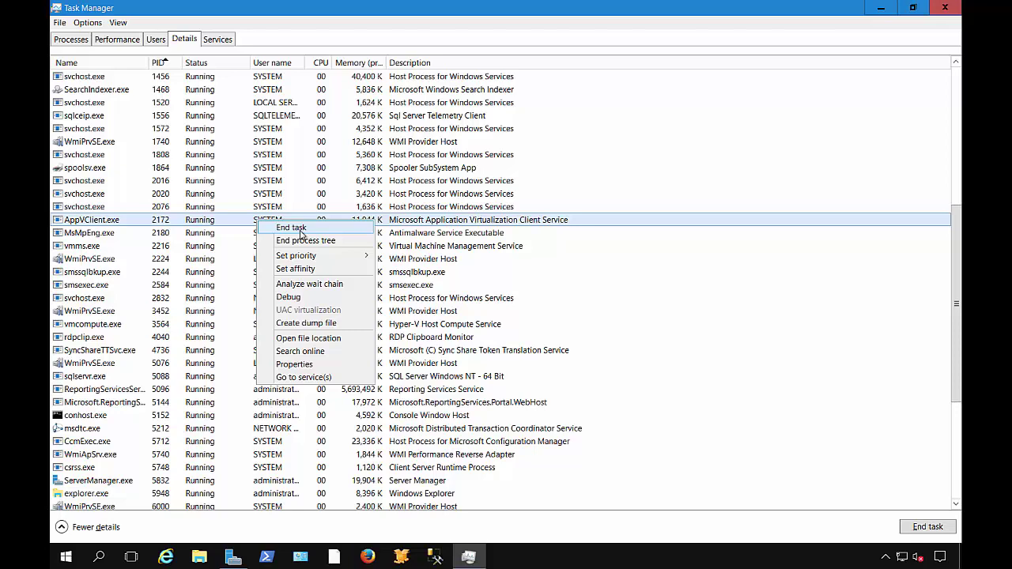
{"action": "left_click", "coordinate": [426, 226]}
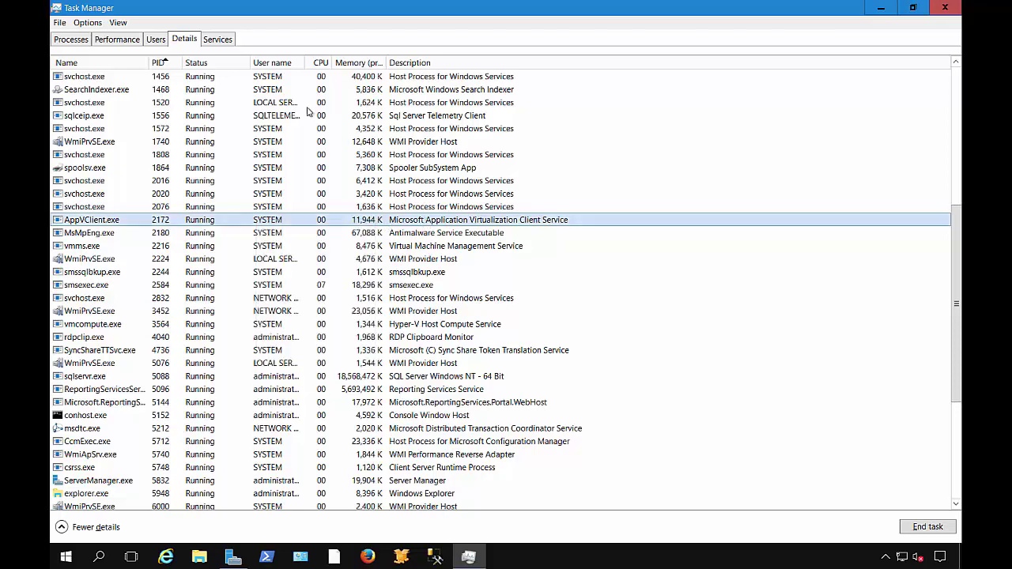
{"action": "left_click", "coordinate": [217, 39]}
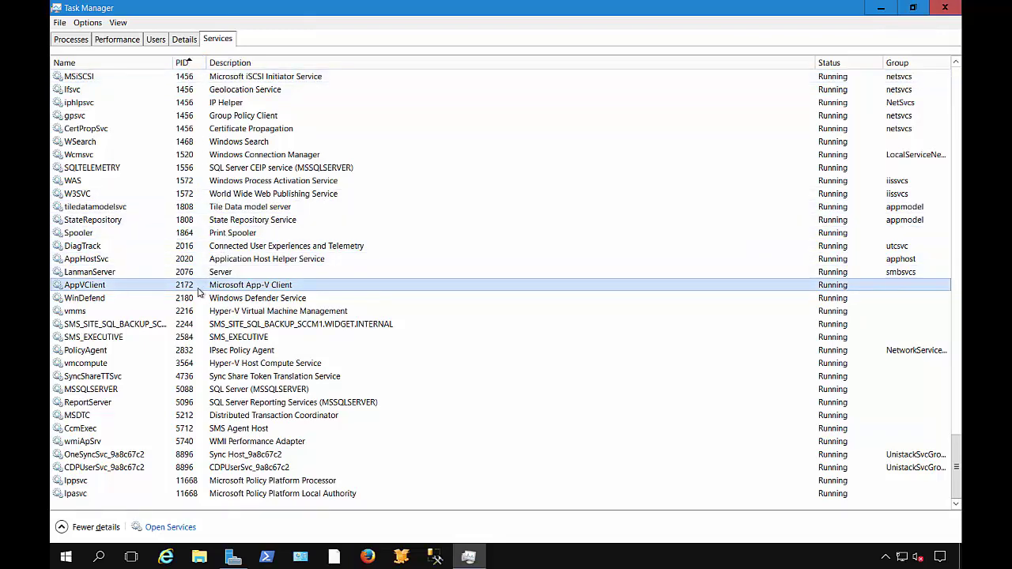
{"action": "left_click", "coordinate": [183, 41]}
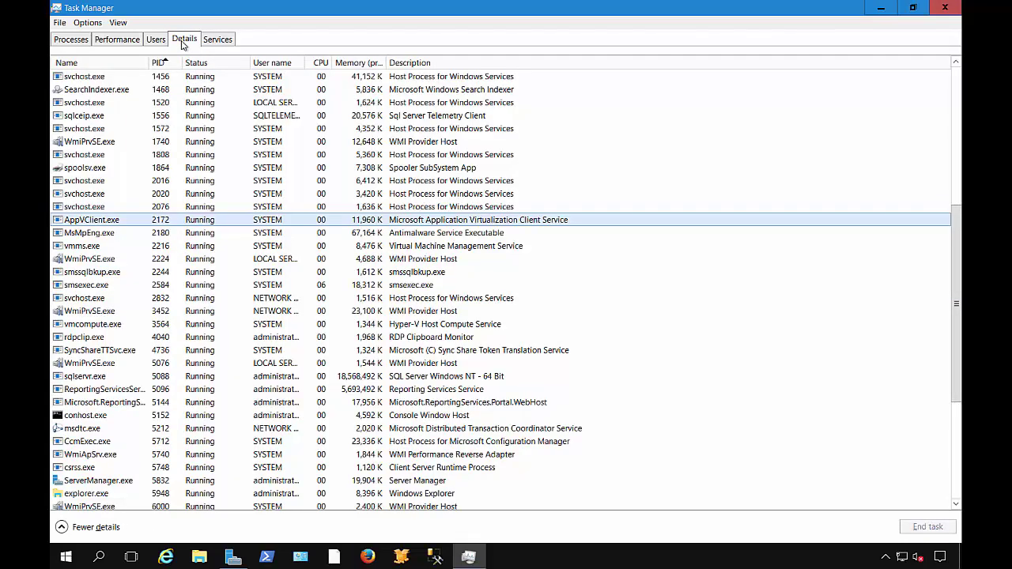